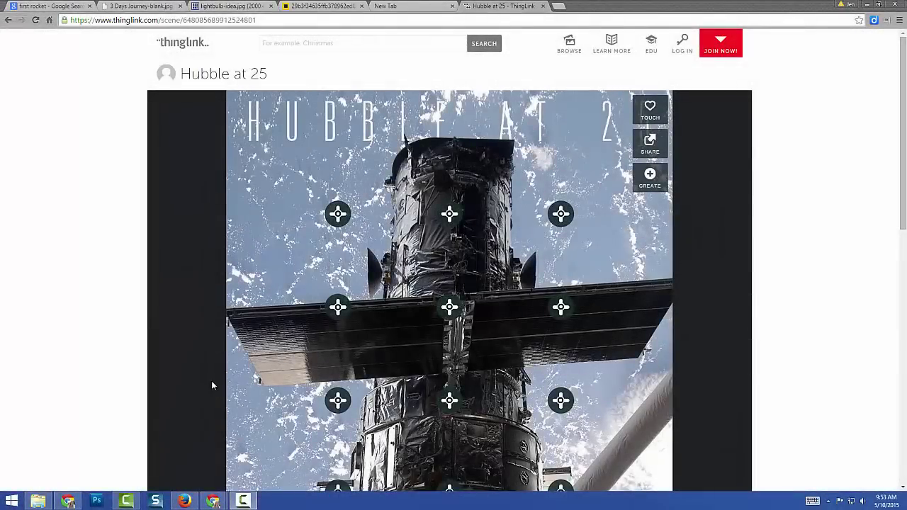
Preview the Hubble at 25 hotspot popups, then bring up the ThingLink home page.
{"action": "mouse_move", "coordinate": [342, 219]}
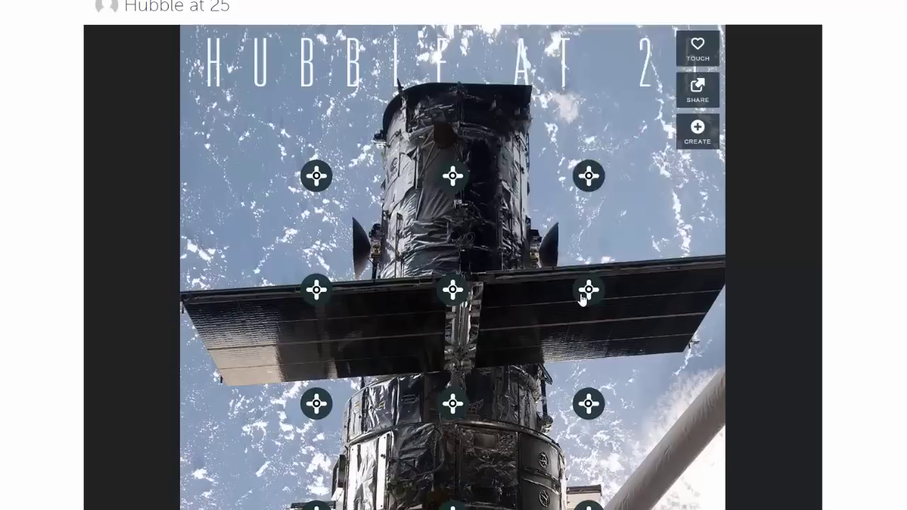
{"action": "mouse_move", "coordinate": [585, 298]}
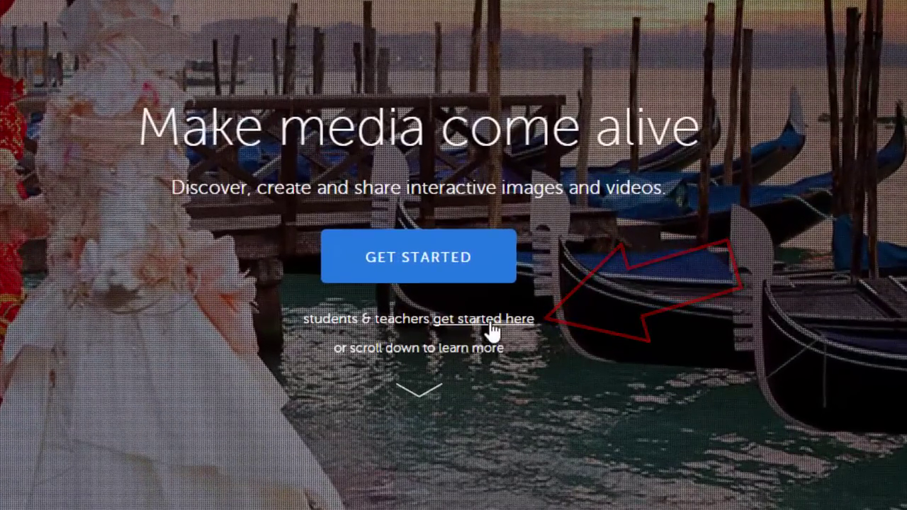
Sign in through the students & teachers page, reach Upload Images, and open a blank tab.
{"action": "left_click", "coordinate": [489, 320]}
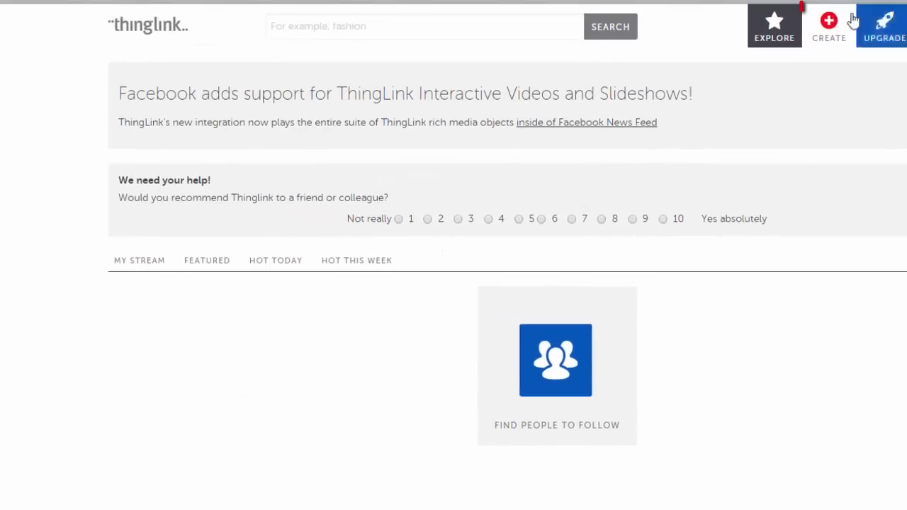
{"action": "left_click", "coordinate": [833, 22]}
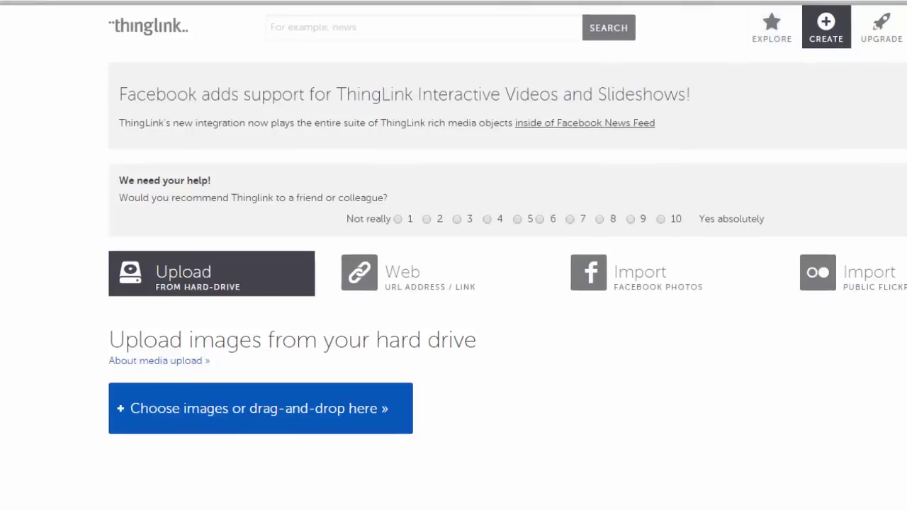
{"action": "key", "text": "ctrl+t"}
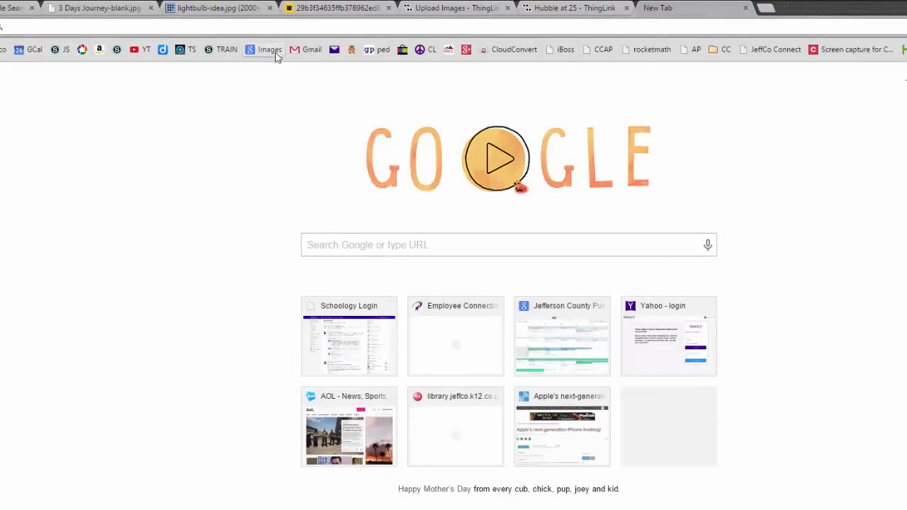
Search Google Images for 'nasa explorer mission' and scroll through the results.
{"action": "left_click", "coordinate": [275, 51]}
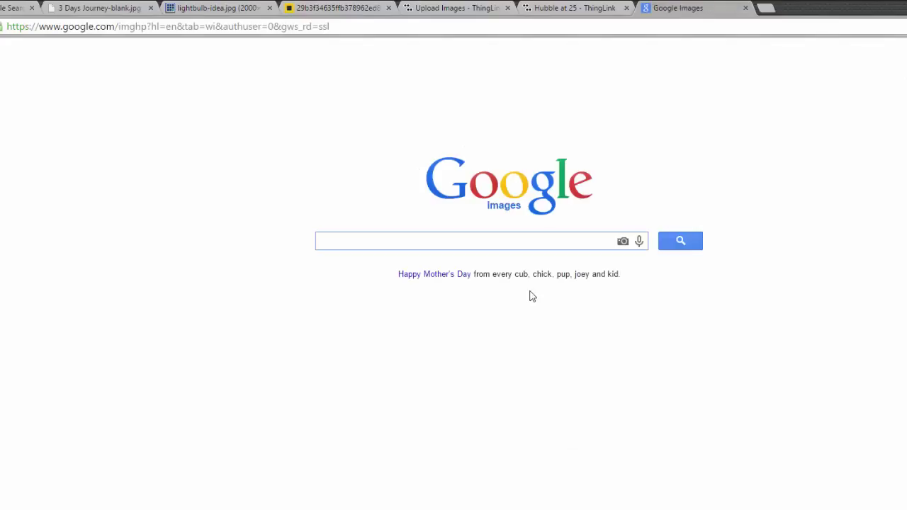
{"action": "type", "text": "nasa explorer"}
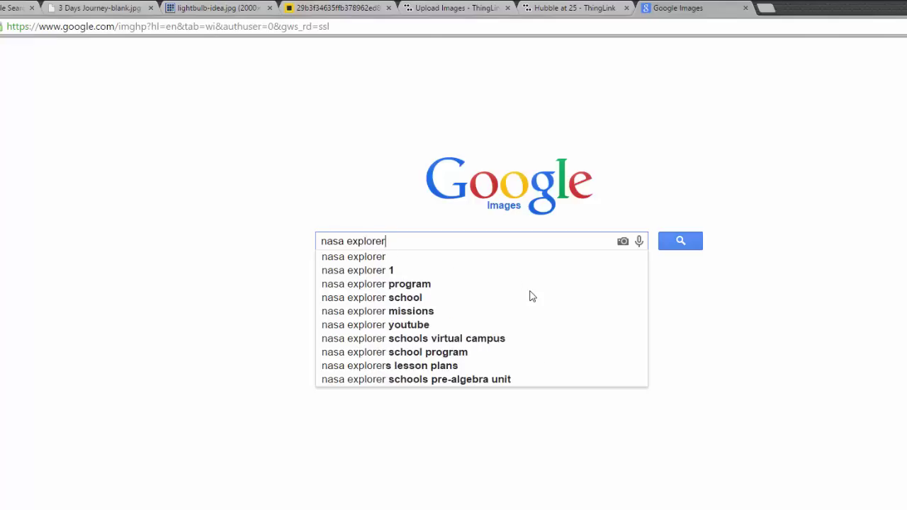
{"action": "type", "text": " mission"}
{"action": "key", "text": "Return"}
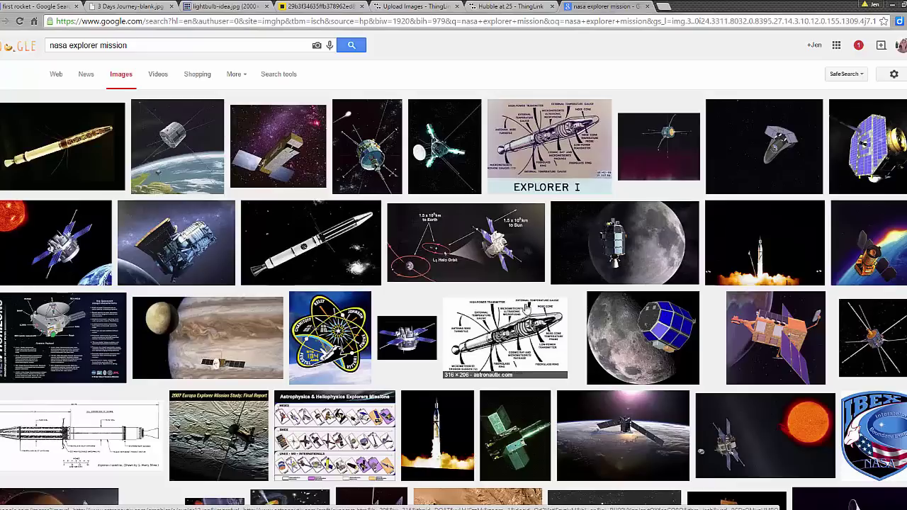
{"action": "scroll", "coordinate": [524, 309], "scroll_direction": "down", "scroll_amount": 2}
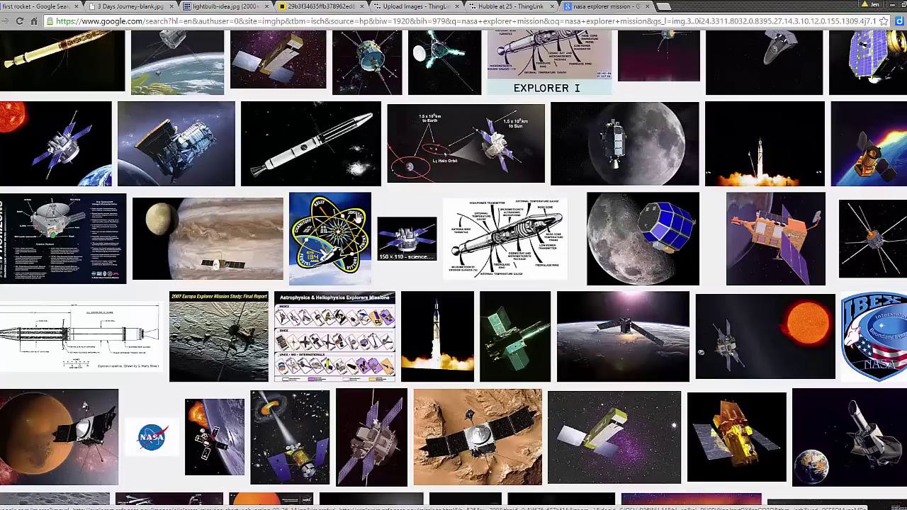
Look through the road-signs, lightbulb and purple network wallpaper image tabs.
{"action": "left_click", "coordinate": [135, 7]}
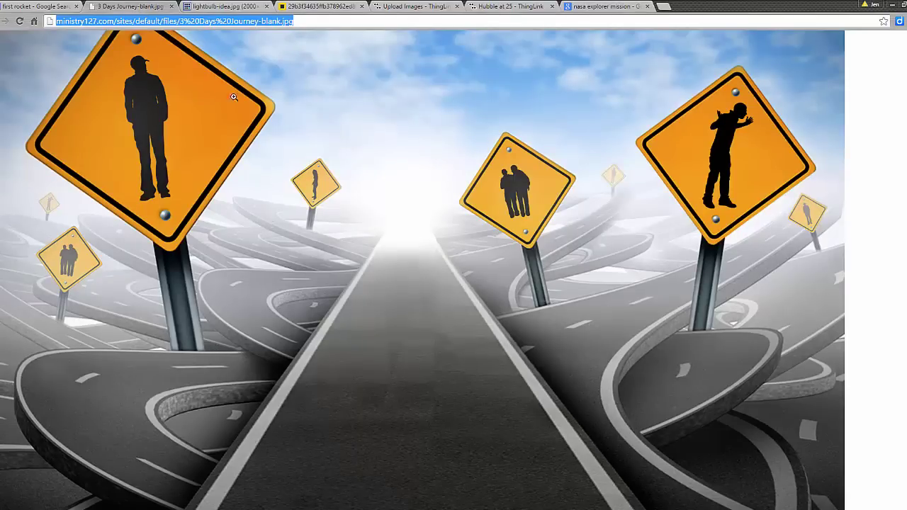
{"action": "left_click", "coordinate": [235, 7]}
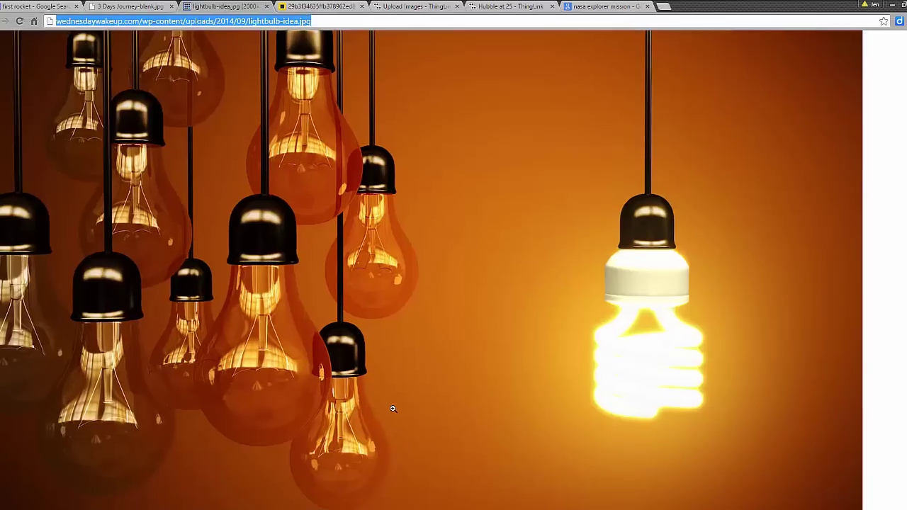
{"action": "left_click", "coordinate": [323, 7]}
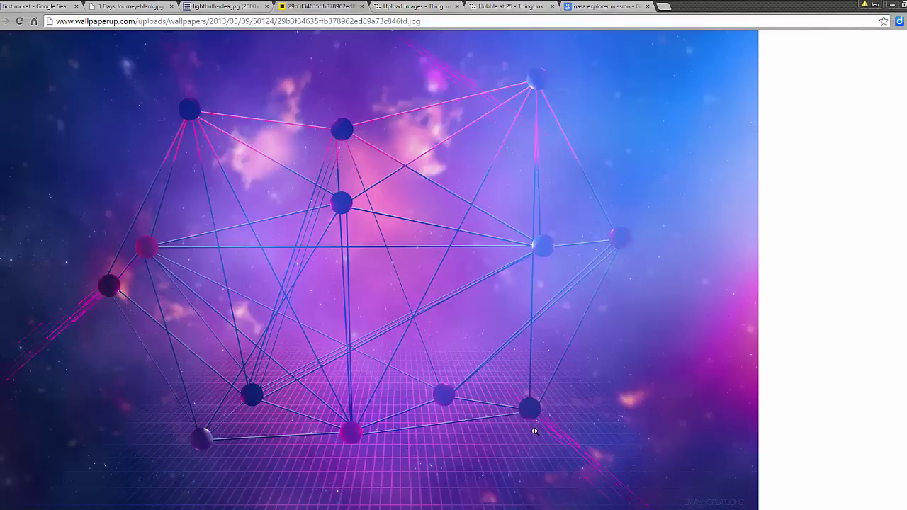
Filter the nasa explorer mission results to images larger than 640×480.
{"action": "left_click", "coordinate": [621, 7]}
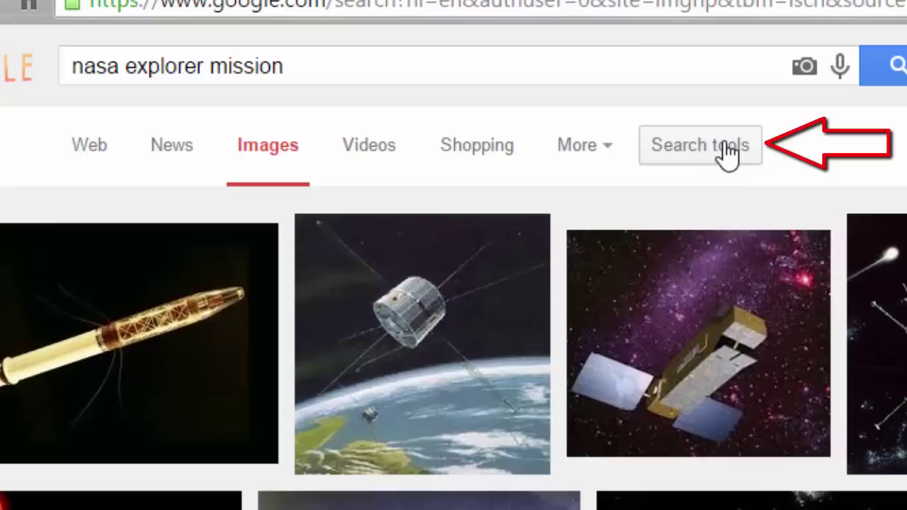
{"action": "left_click", "coordinate": [729, 152]}
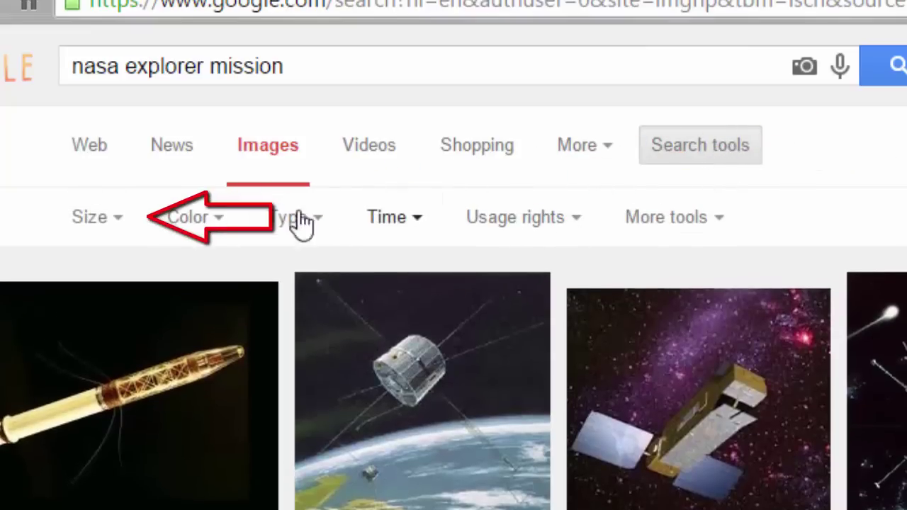
{"action": "left_click", "coordinate": [120, 222]}
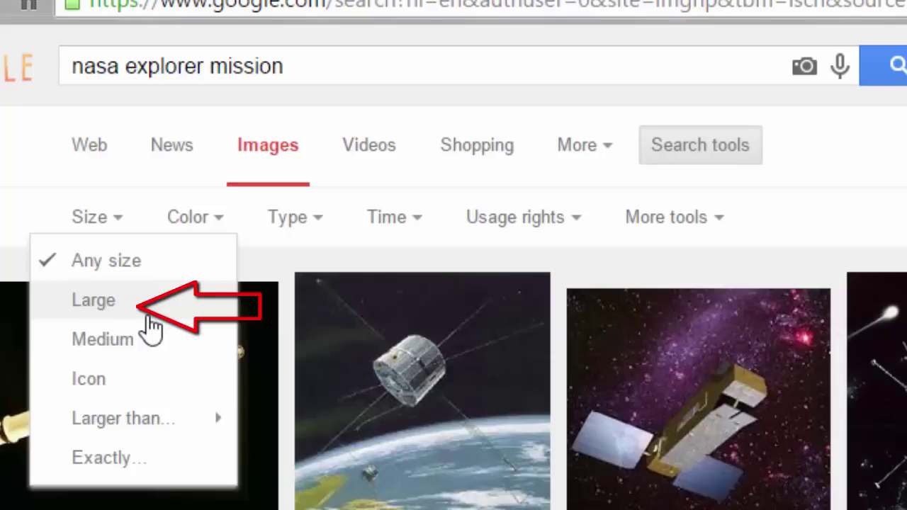
{"action": "mouse_move", "coordinate": [136, 419]}
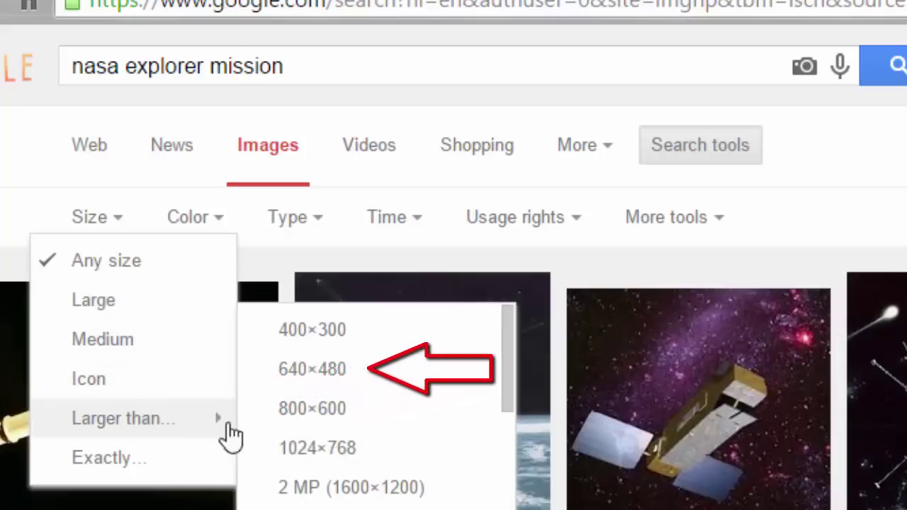
{"action": "left_click", "coordinate": [354, 390]}
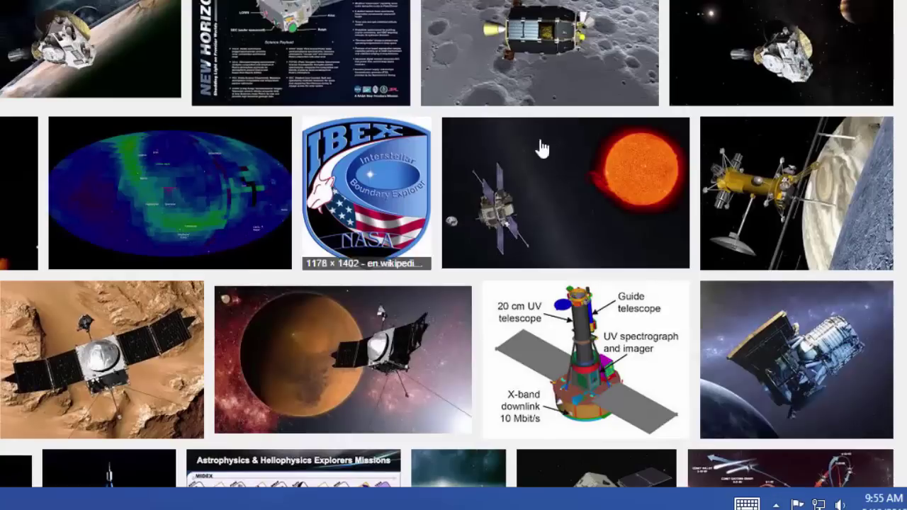
Open the full-size WISE telescope image and copy its web address.
{"action": "left_click", "coordinate": [842, 358]}
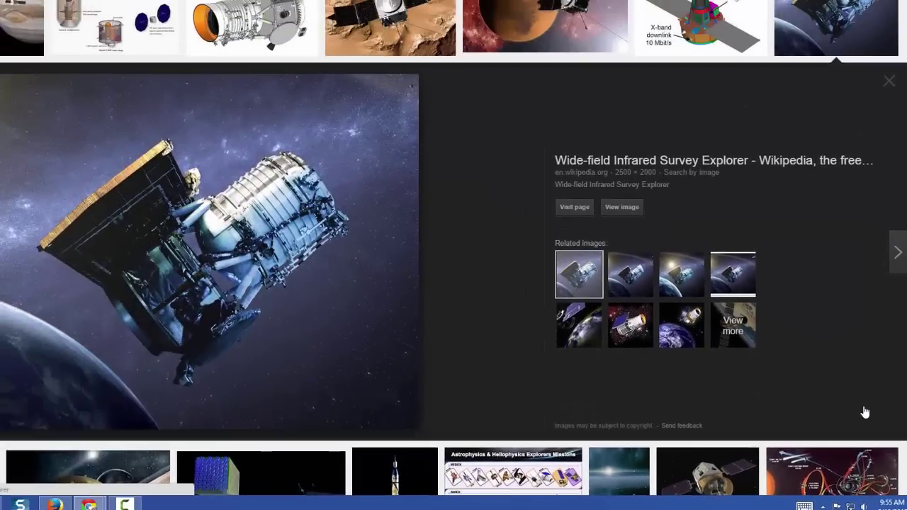
{"action": "left_click", "coordinate": [623, 207]}
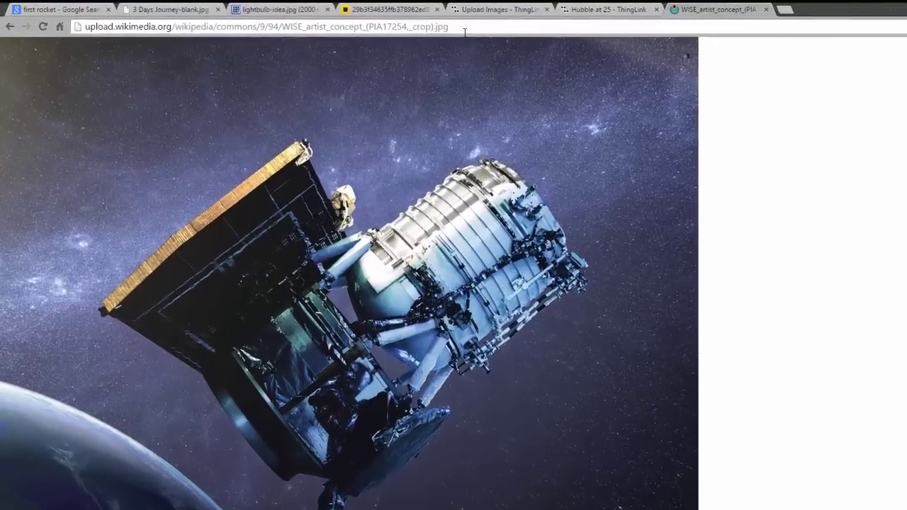
{"action": "left_click", "coordinate": [388, 25]}
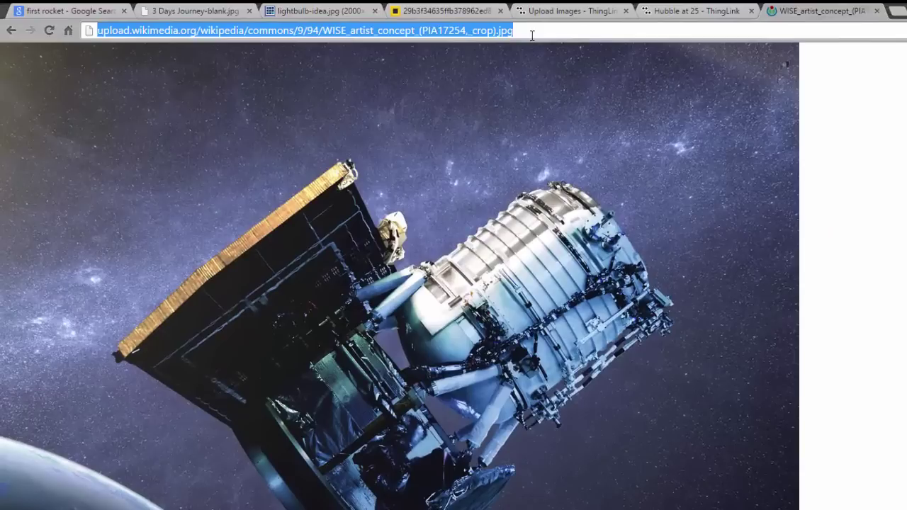
{"action": "right_click", "coordinate": [469, 30]}
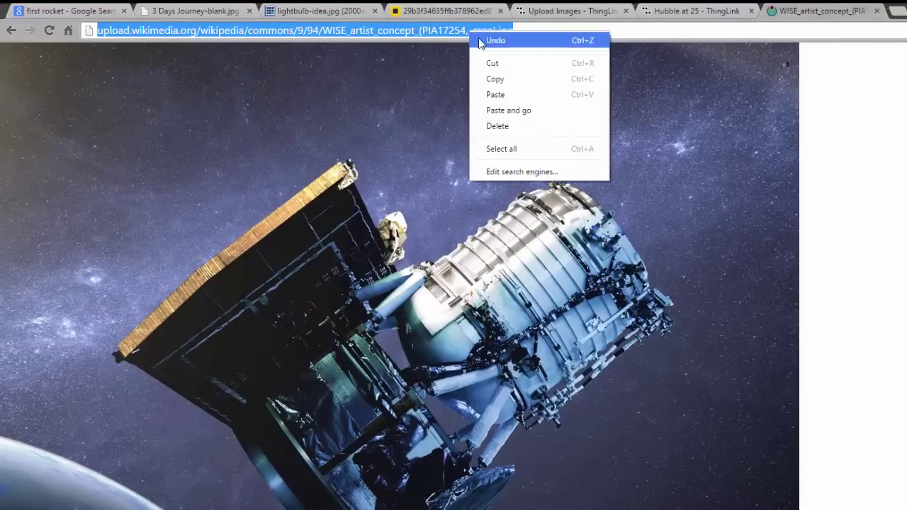
{"action": "left_click", "coordinate": [495, 79]}
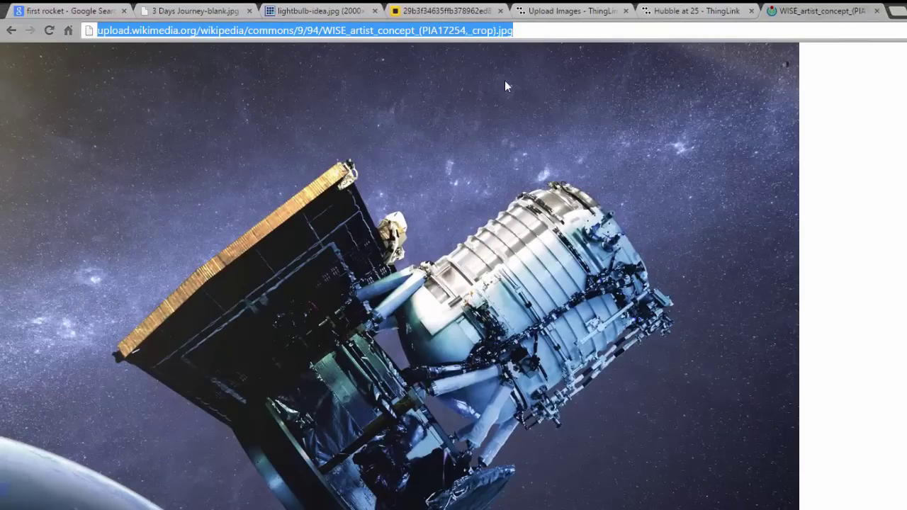
Import the WISE telescope image into ThingLink by pasting its copied web link.
{"action": "left_click", "coordinate": [555, 12]}
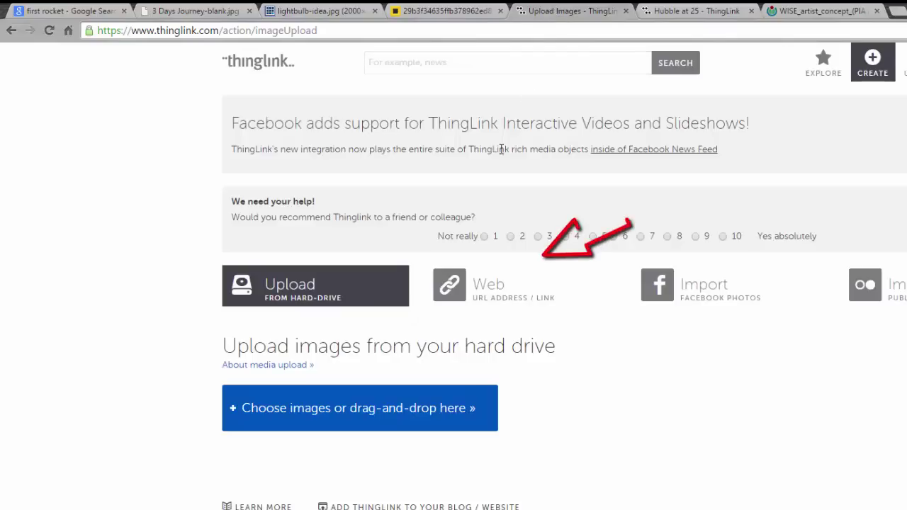
{"action": "left_click", "coordinate": [510, 291]}
{"action": "right_click", "coordinate": [393, 409]}
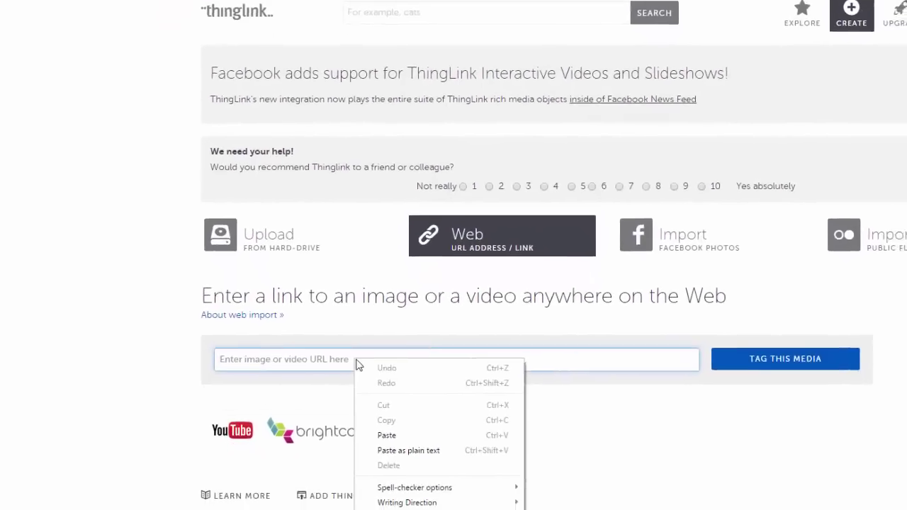
{"action": "left_click", "coordinate": [418, 486]}
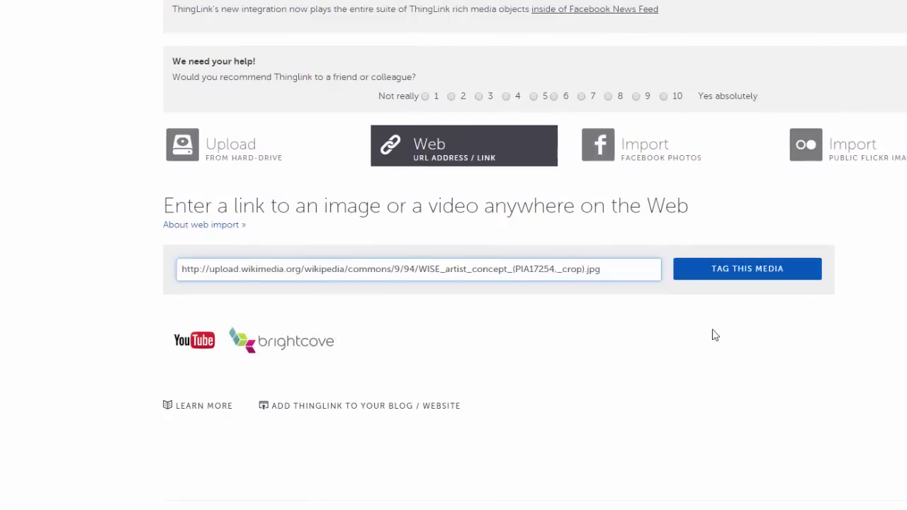
{"action": "left_click", "coordinate": [745, 281]}
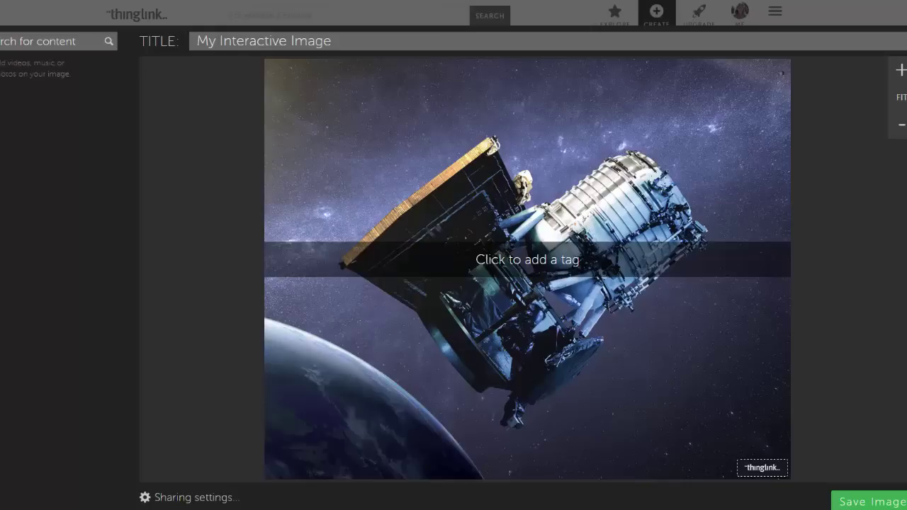
Retitle the image 'Mission Possible', then zoom in, out and fit it to view.
{"action": "left_click", "coordinate": [337, 40]}
{"action": "type", "text": "Mission Possible"}
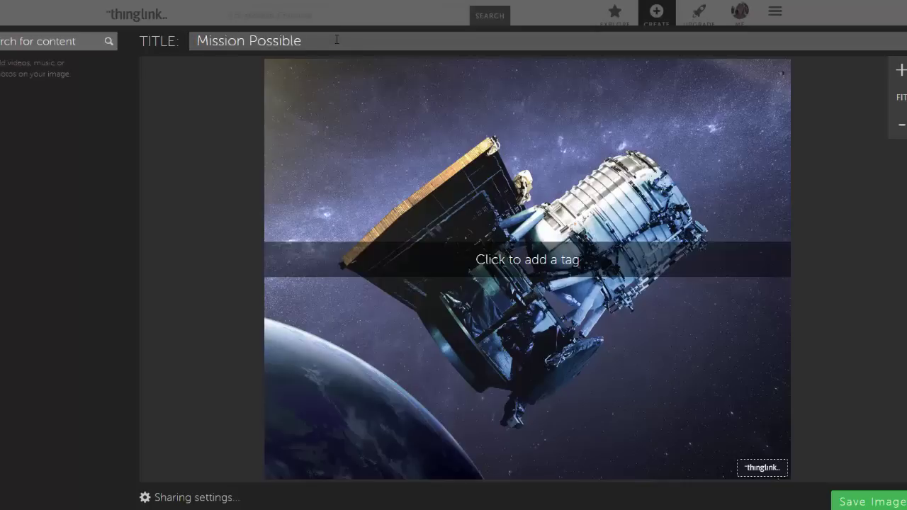
{"action": "left_click", "coordinate": [900, 71]}
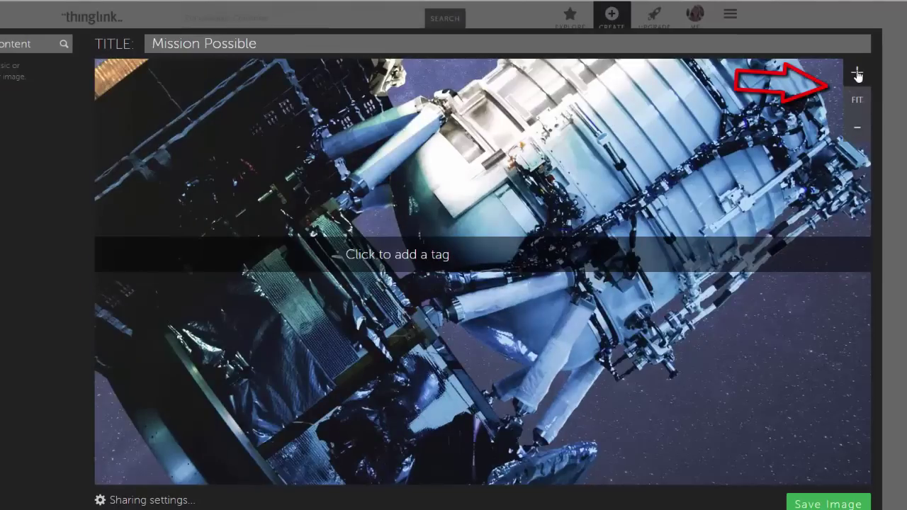
{"action": "left_click", "coordinate": [859, 126]}
{"action": "left_click", "coordinate": [857, 102]}
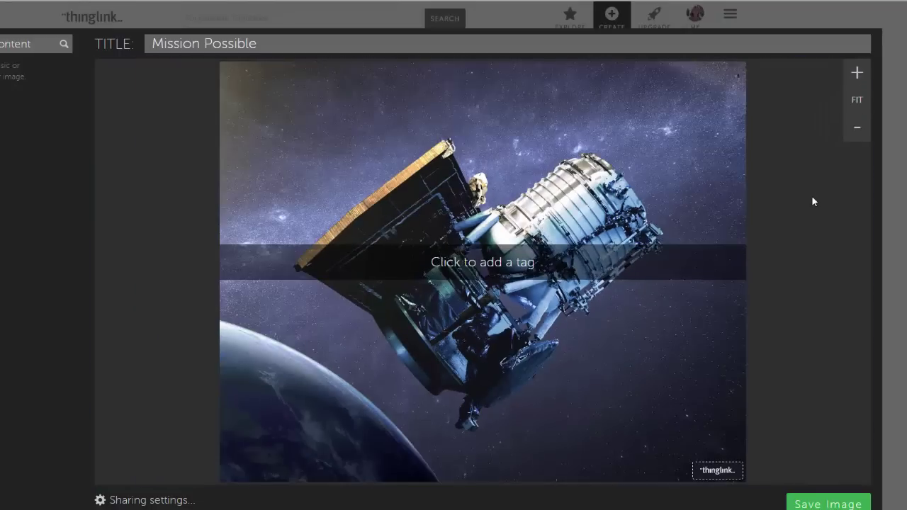
Place a tag on the telescope's lower body linked to the rocket launch picture's address.
{"action": "left_click", "coordinate": [404, 363]}
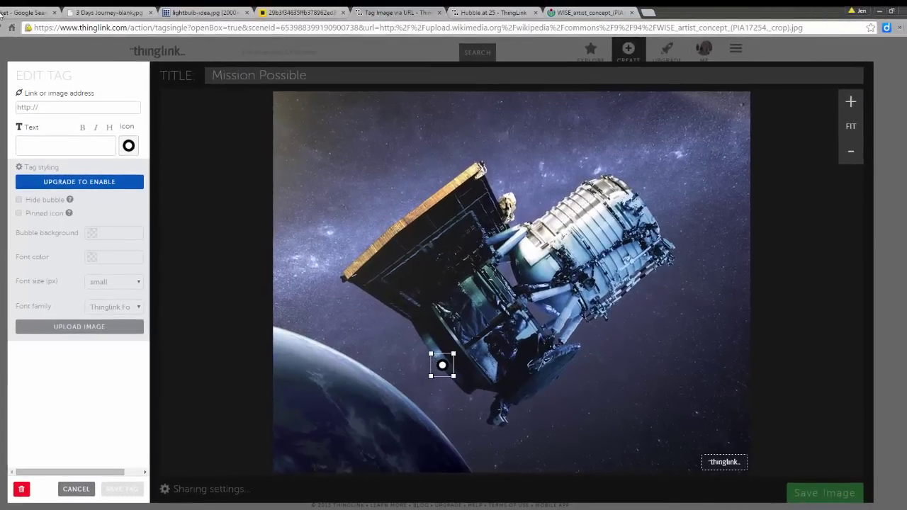
{"action": "left_click", "coordinate": [3, 15]}
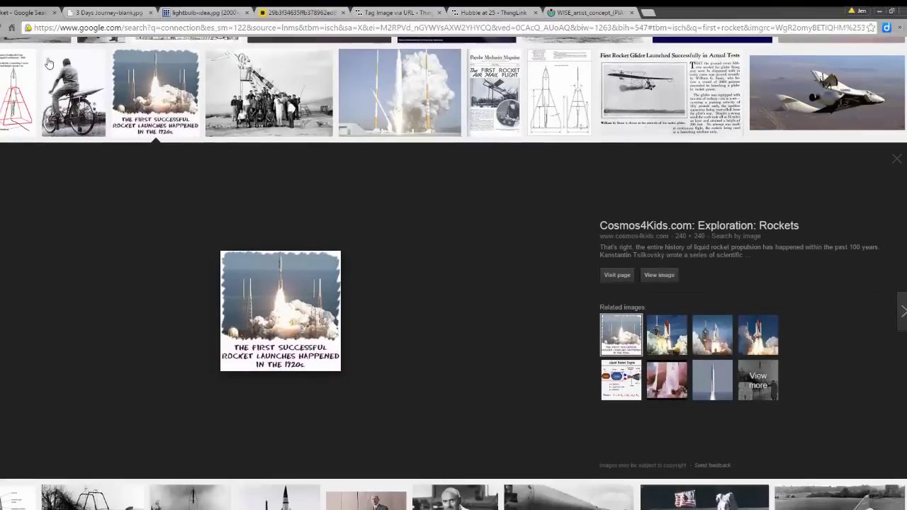
{"action": "right_click", "coordinate": [280, 322]}
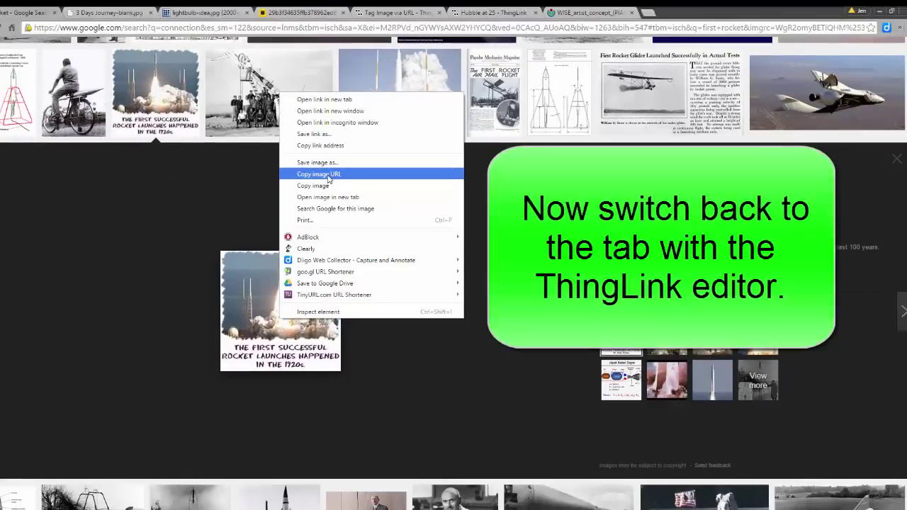
{"action": "left_click", "coordinate": [328, 174]}
{"action": "left_click", "coordinate": [399, 13]}
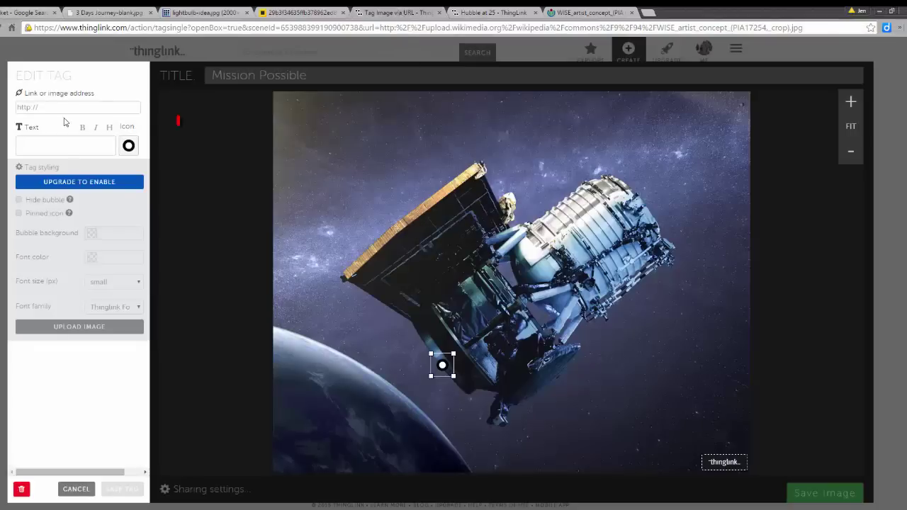
{"action": "right_click", "coordinate": [65, 108]}
{"action": "left_click", "coordinate": [100, 167]}
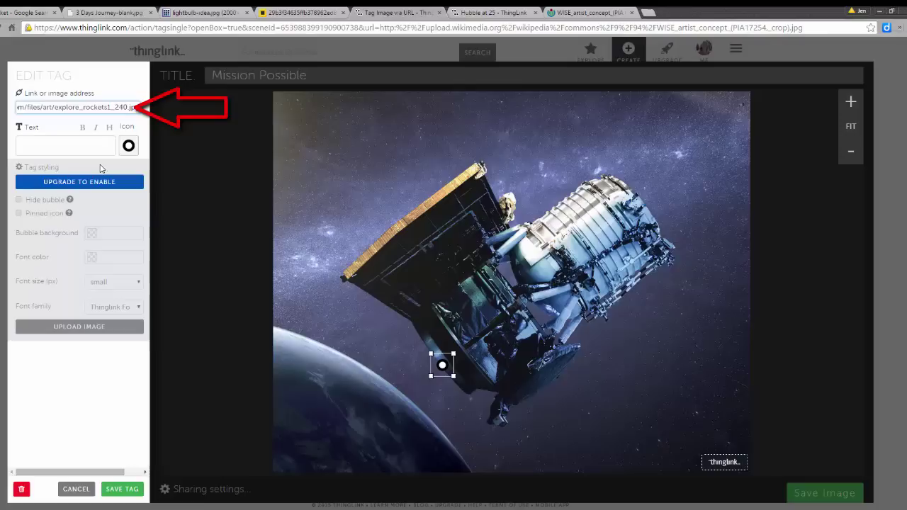
Caption the tag about 1920s rocket propulsion, make it a red star, and save it.
{"action": "left_click", "coordinate": [83, 144]}
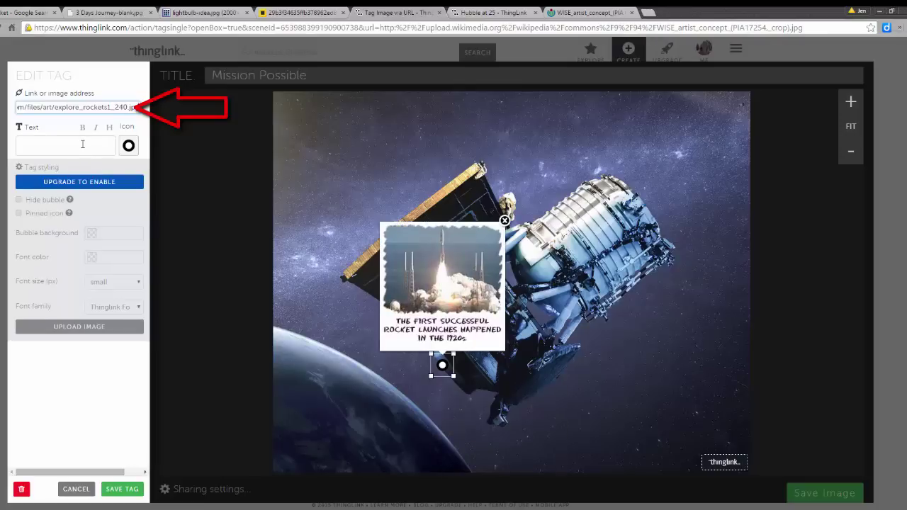
{"action": "type", "text": "This propulsion system was inspired by the first rocke"}
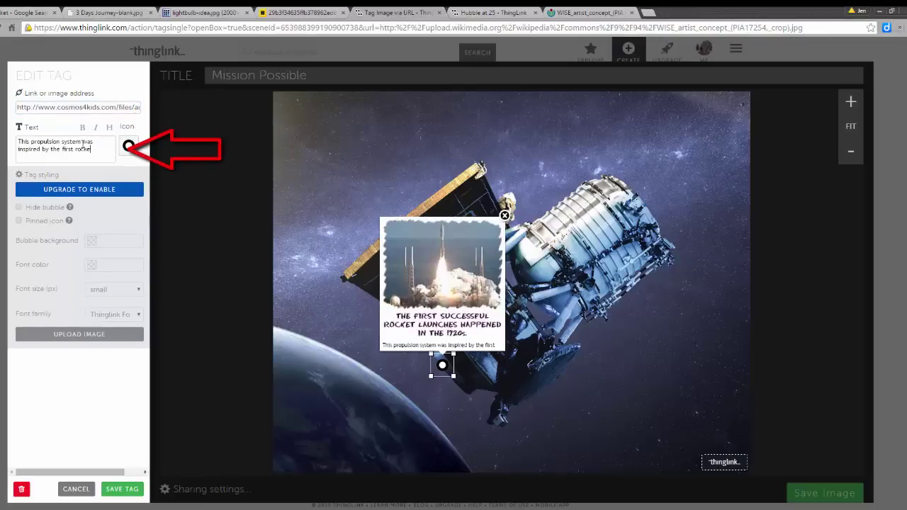
{"action": "type", "text": "ts from the 1920s."}
{"action": "key", "text": "Return"}
{"action": "key", "text": "Return"}
{"action": "type", "text": "Simple text editing "}
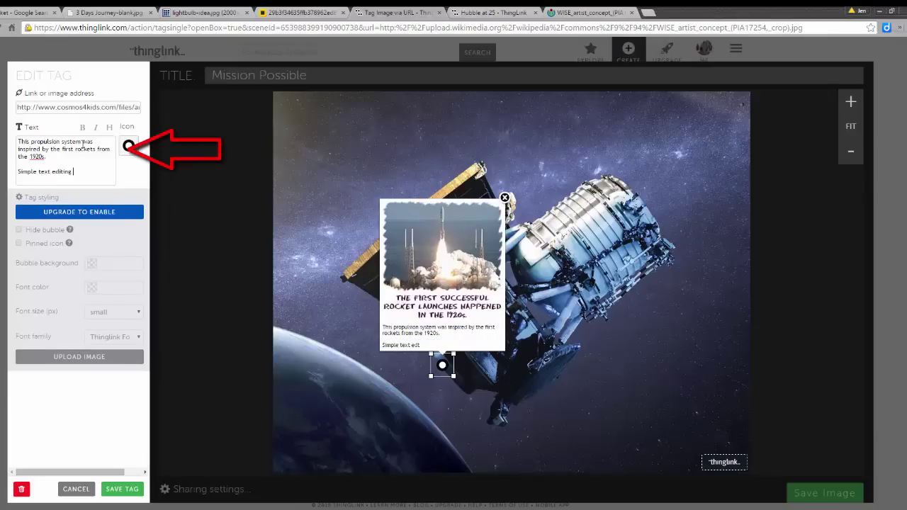
{"action": "type", "text": "only in this box. No bold, Italics, or c"}
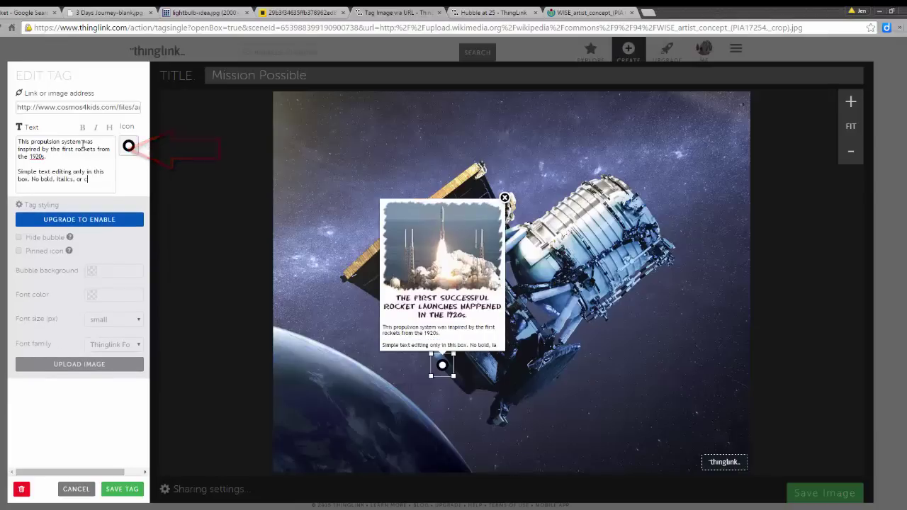
{"action": "type", "text": "olors."}
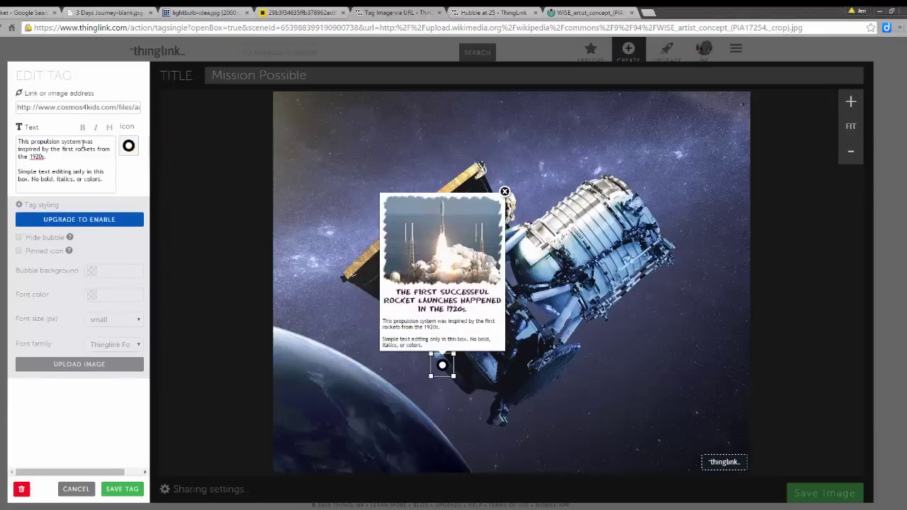
{"action": "left_click", "coordinate": [129, 147]}
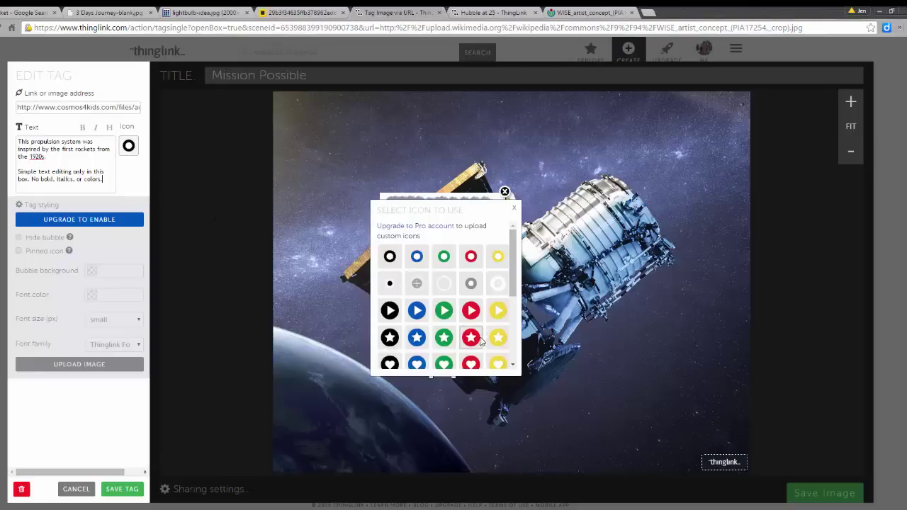
{"action": "left_click", "coordinate": [477, 339]}
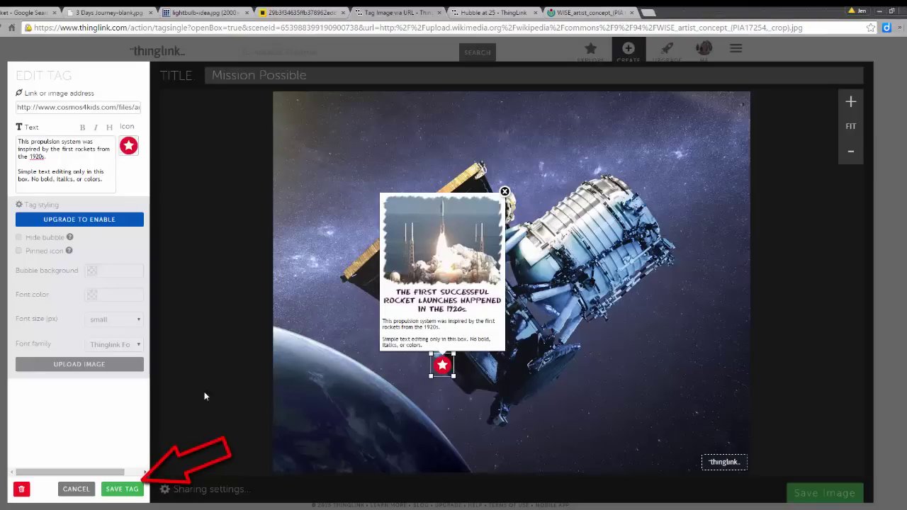
{"action": "left_click", "coordinate": [122, 489]}
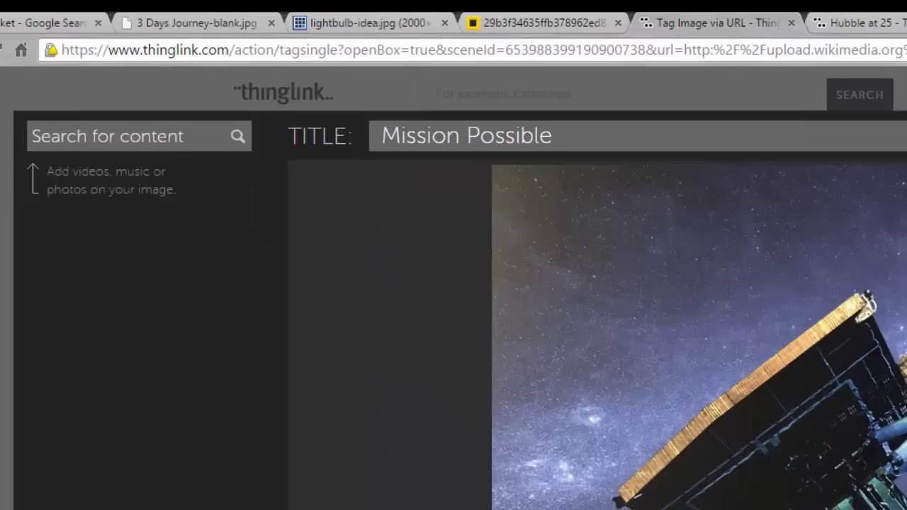
Attach the 'armageddon launch' YouTube video as a tag captioned 'This Mission's launch was re-enacted in the movie Armageddon.' and save.
{"action": "left_click", "coordinate": [151, 138]}
{"action": "type", "text": "armageddon launch"}
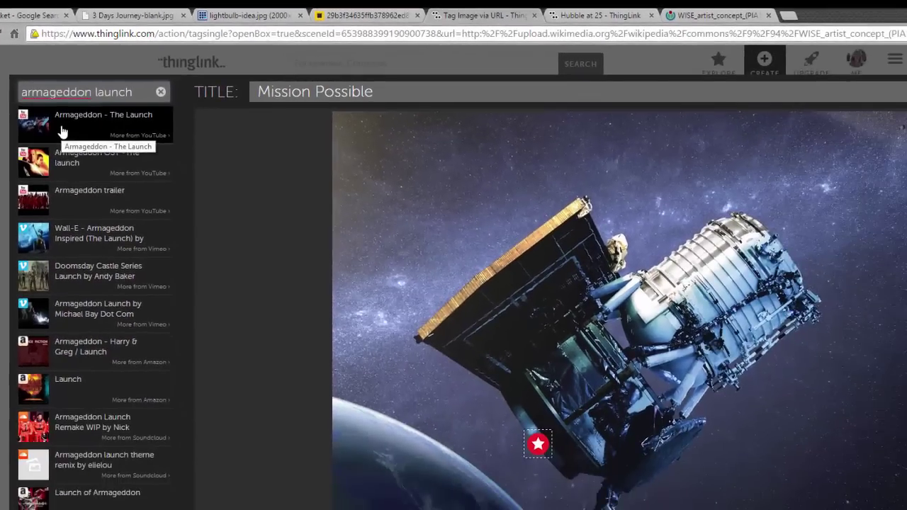
{"action": "left_click", "coordinate": [63, 132]}
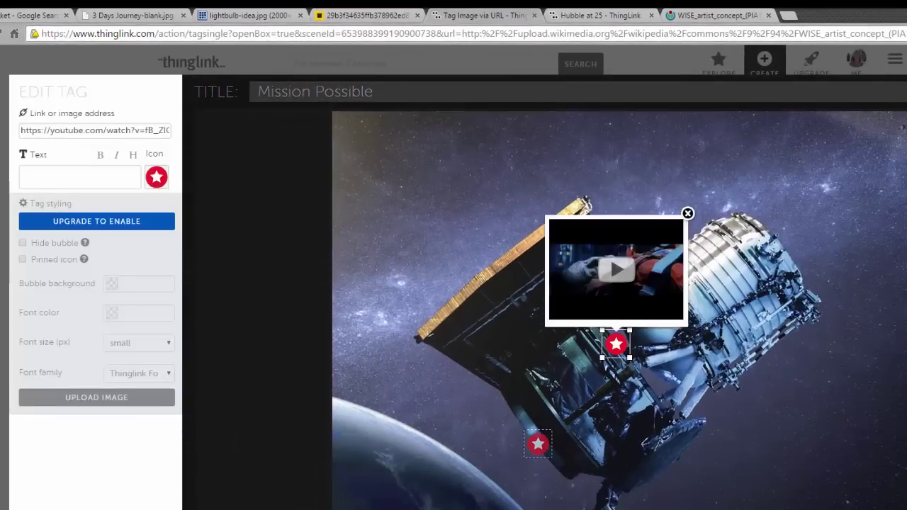
{"action": "left_click", "coordinate": [66, 183]}
{"action": "type", "text": "The"}
{"action": "key", "text": "BackSpace"}
{"action": "key", "text": "BackSpace"}
{"action": "type", "text": "is Mission's launch was re-enacted in the movie Ar"}
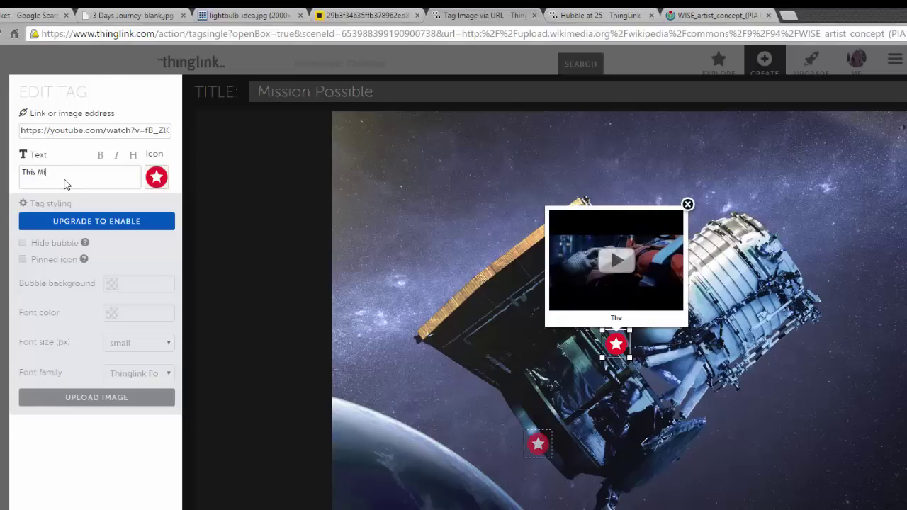
{"action": "type", "text": "mageddon."}
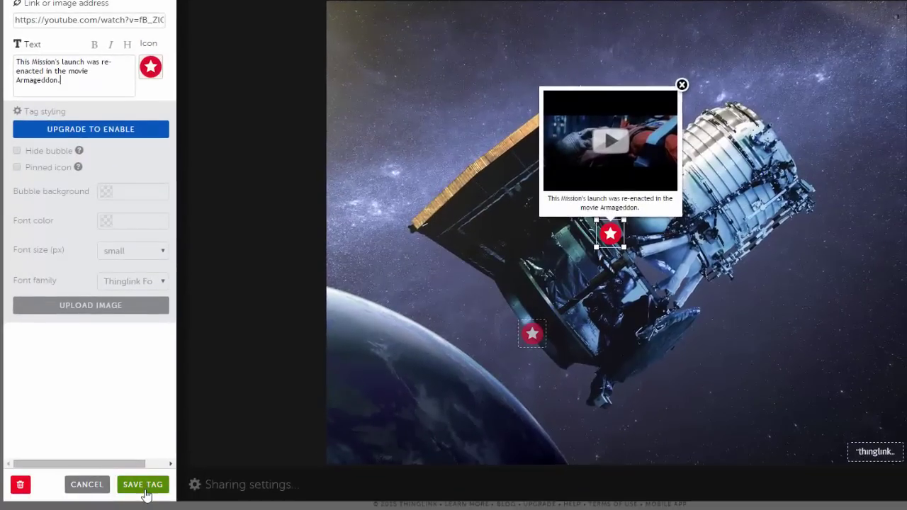
{"action": "left_click", "coordinate": [143, 486]}
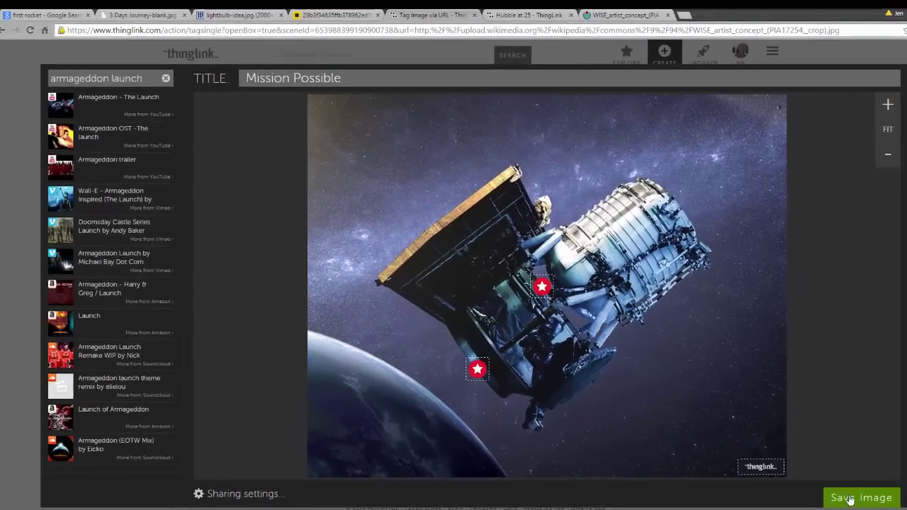
Save the image, reload its published page, and play then pause the launch video tag.
{"action": "left_click", "coordinate": [838, 498]}
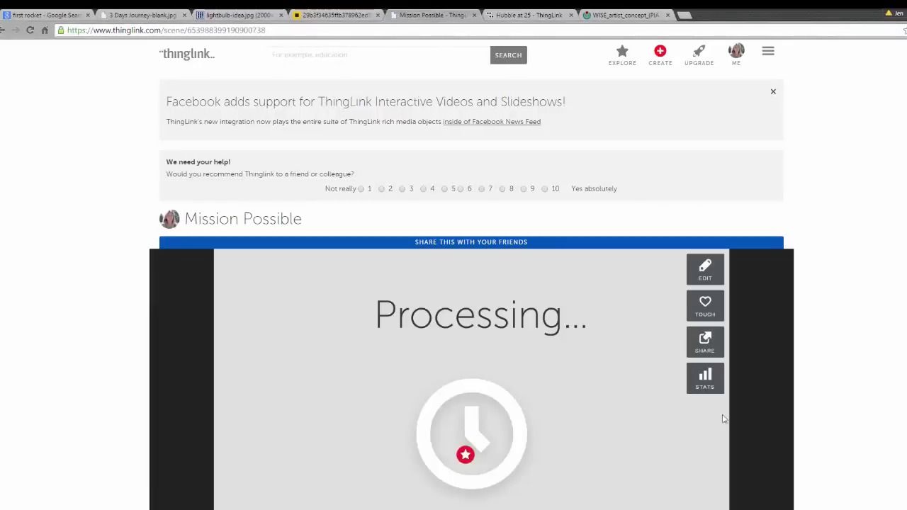
{"action": "scroll", "coordinate": [568, 386], "scroll_direction": "down", "scroll_amount": 1}
{"action": "scroll", "coordinate": [568, 385], "scroll_direction": "down", "scroll_amount": 2}
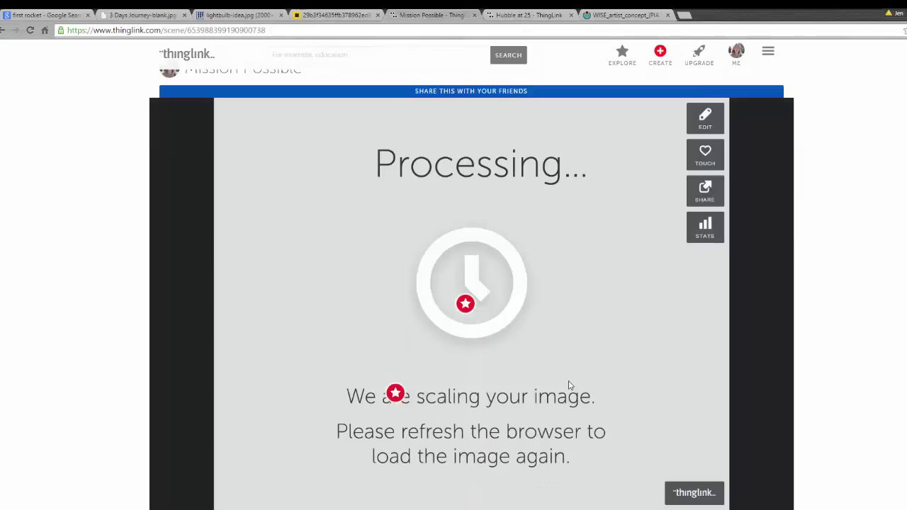
{"action": "left_click", "coordinate": [30, 30]}
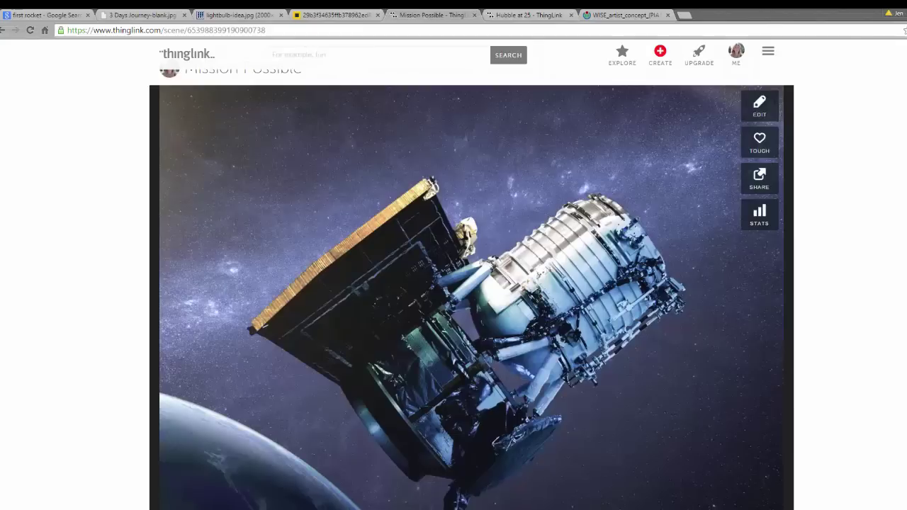
{"action": "mouse_move", "coordinate": [466, 336]}
{"action": "left_click", "coordinate": [464, 264]}
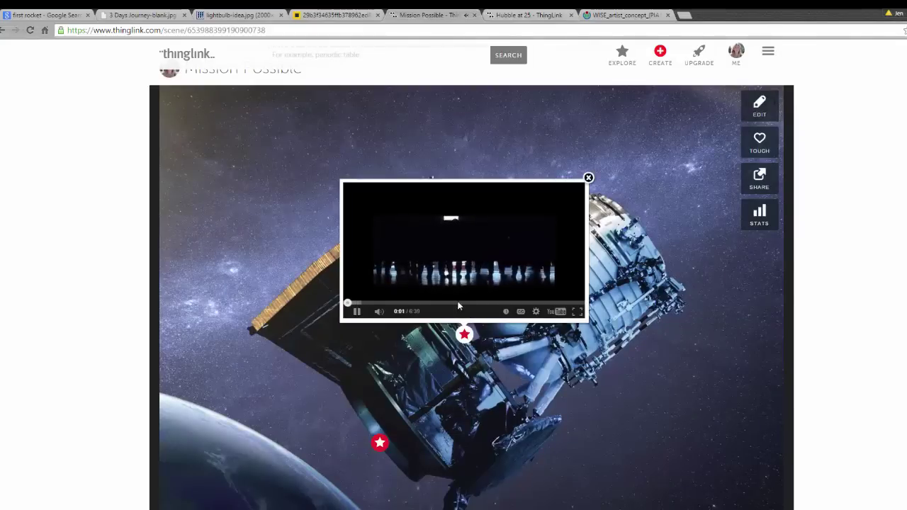
{"action": "left_click", "coordinate": [357, 311]}
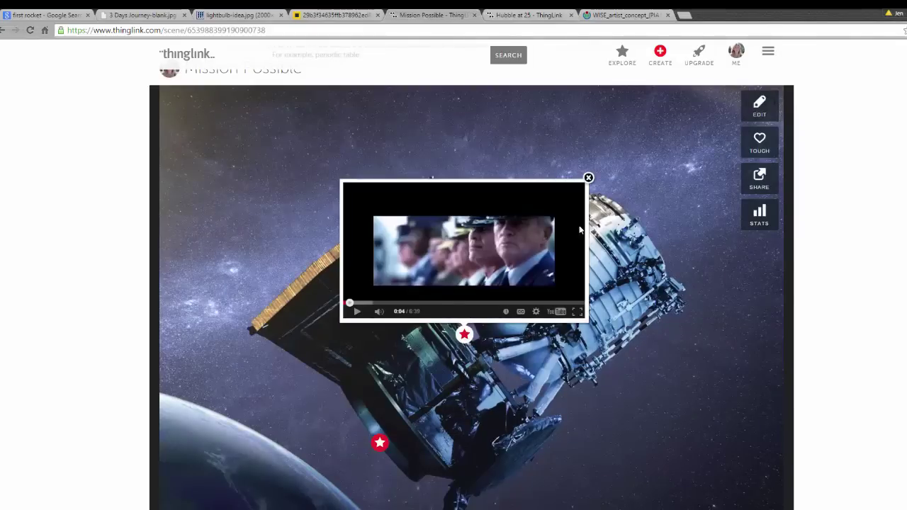
{"action": "mouse_move", "coordinate": [378, 443]}
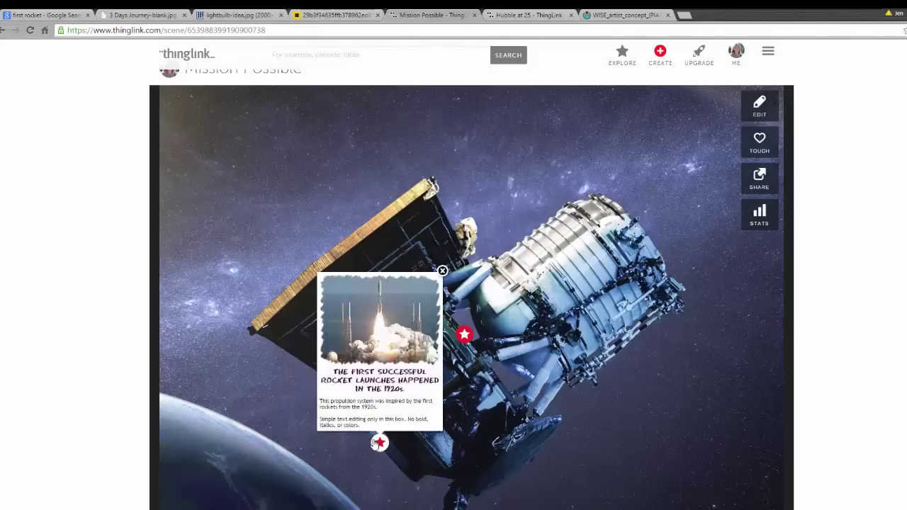
Back in the editor, drag the upper star tag into the top-left sky.
{"action": "left_click", "coordinate": [761, 98]}
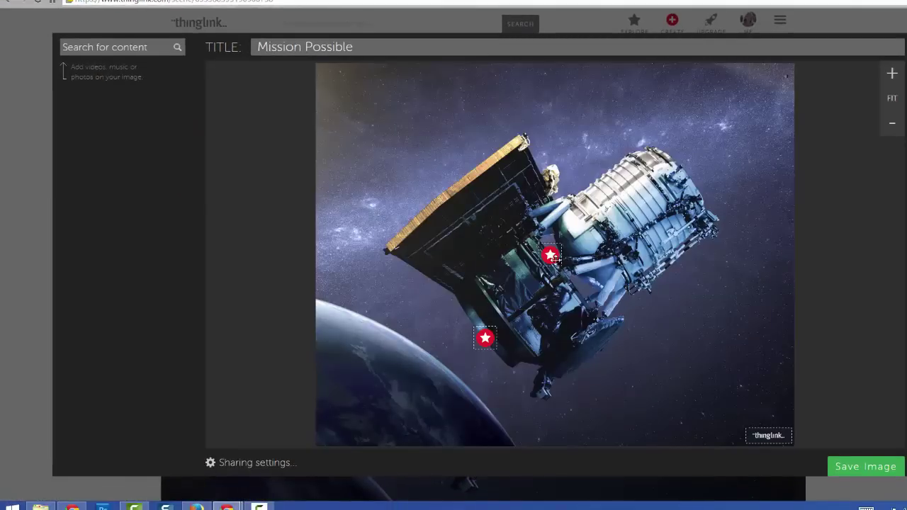
{"action": "left_click_drag", "start_coordinate": [555, 259], "coordinate": [373, 102]}
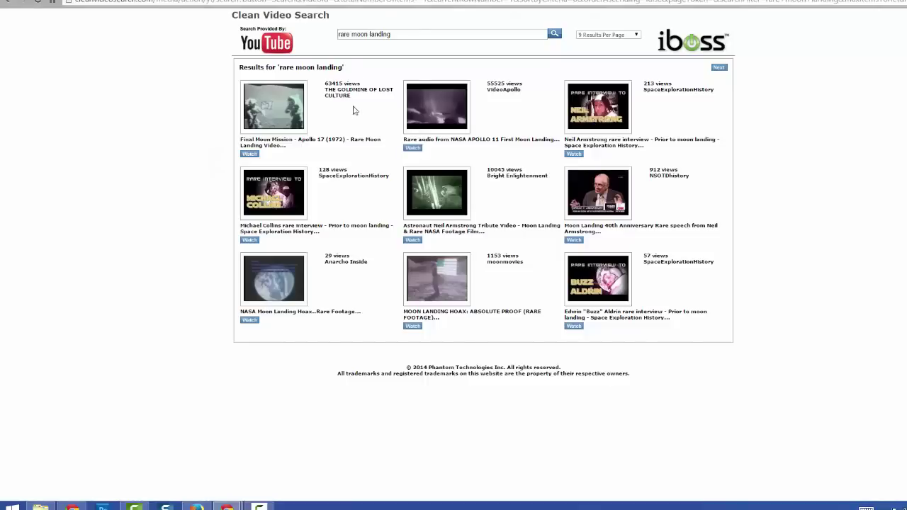
Copy the first 'rare moon landing' video's URL and return to the Mission Possible editor.
{"action": "left_click", "coordinate": [284, 122]}
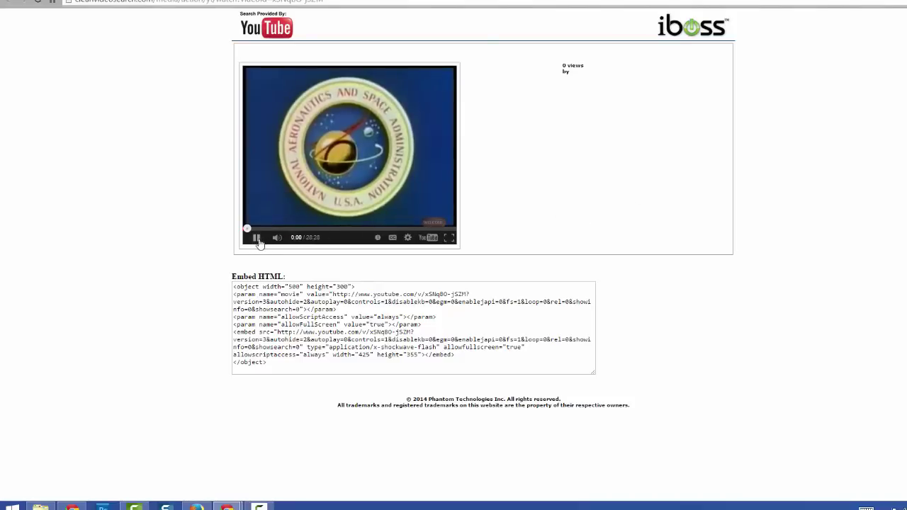
{"action": "left_click", "coordinate": [258, 239]}
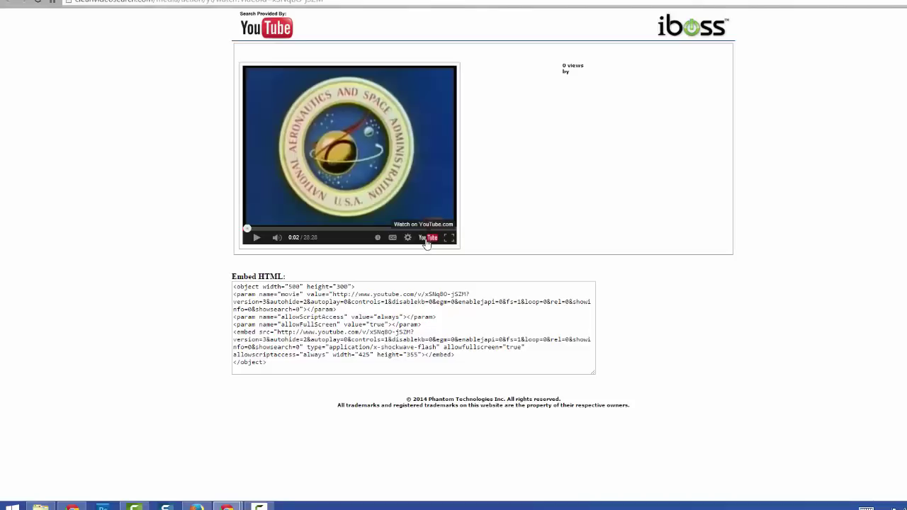
{"action": "right_click", "coordinate": [426, 244]}
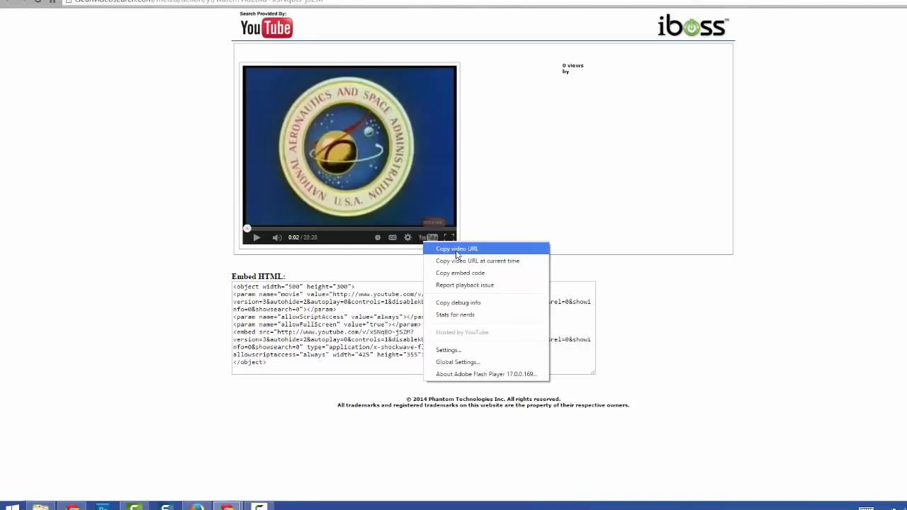
{"action": "left_click", "coordinate": [457, 250]}
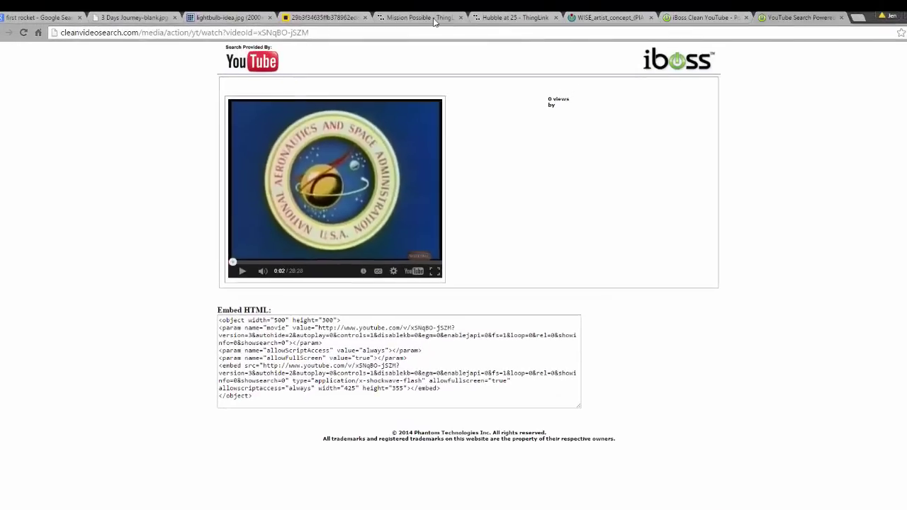
{"action": "left_click", "coordinate": [435, 22]}
Add a lower-right tag linking the copied YouTube moon landing video, captioned with the 1:31-3:25 time range.
{"action": "left_click", "coordinate": [717, 383]}
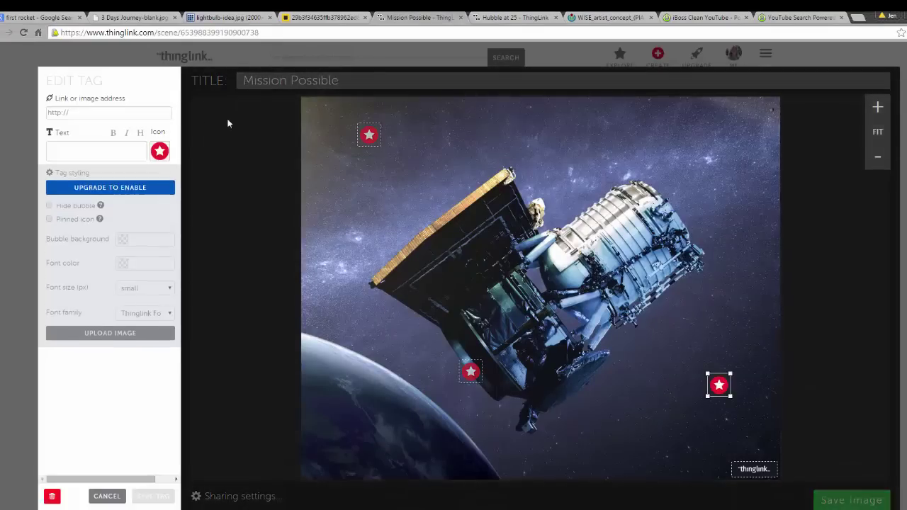
{"action": "left_click", "coordinate": [103, 114]}
{"action": "right_click", "coordinate": [102, 118]}
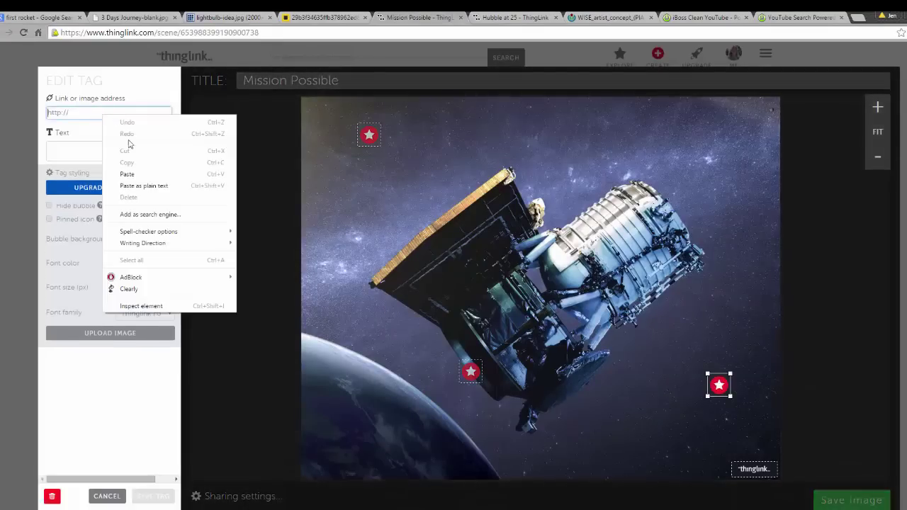
{"action": "left_click", "coordinate": [131, 173]}
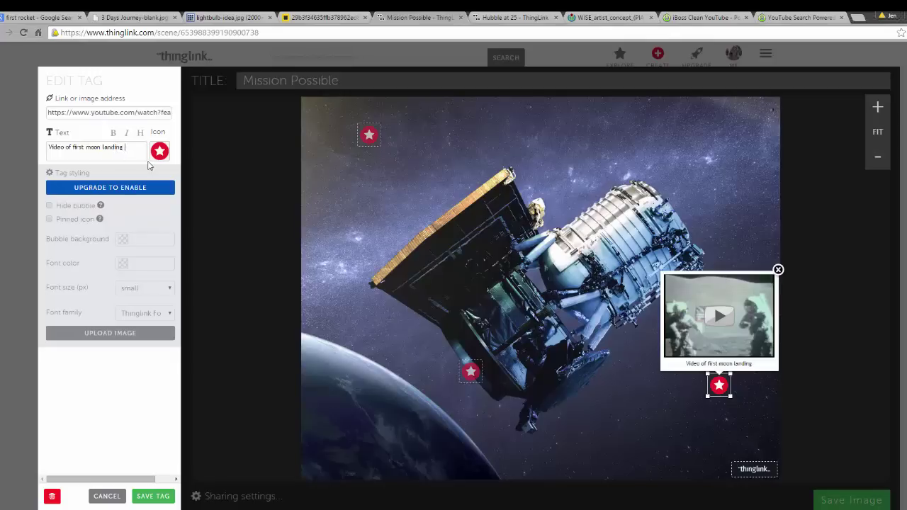
{"action": "type", "text": "1:31-3:25"}
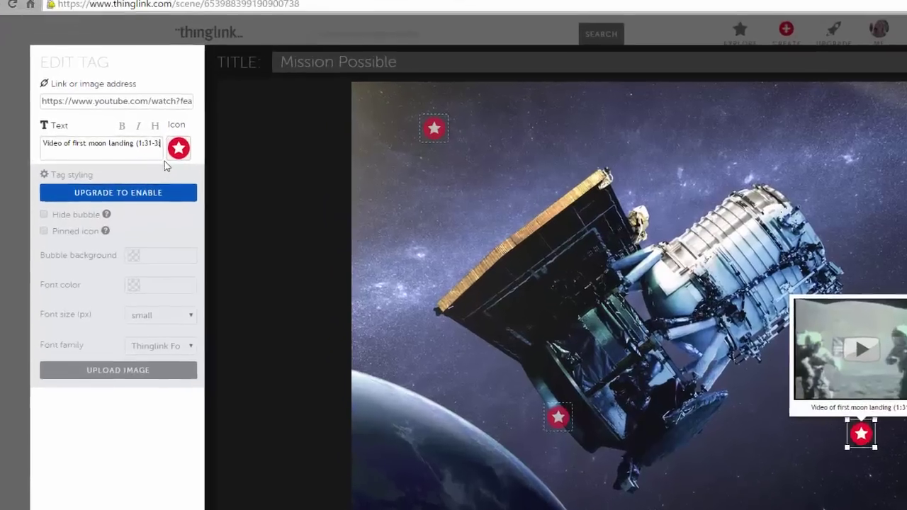
{"action": "type", "text": ")"}
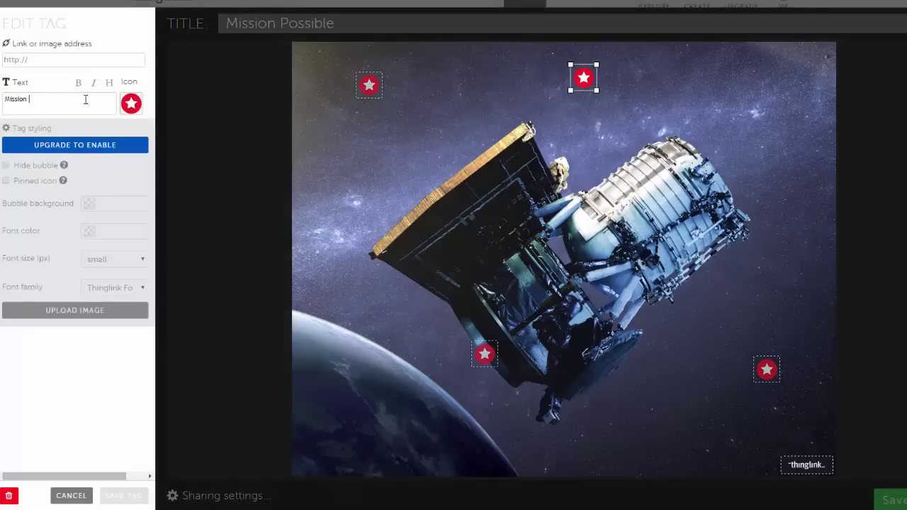
Title the top tag 'Mission Background', paste the scoring paragraph, and link NASA's Explorer and Early Satellites page.
{"action": "type", "text": "Backgroun"}
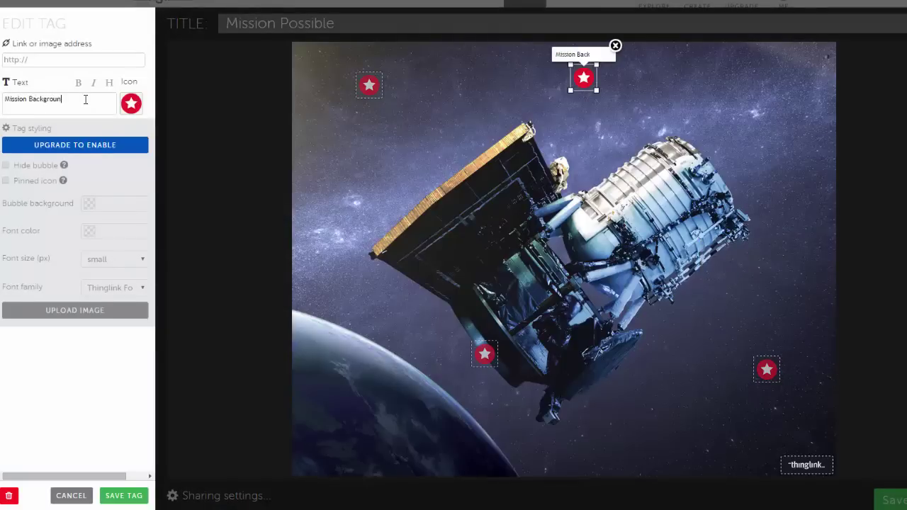
{"action": "type", "text": "d"}
{"action": "key", "text": "ctrl+v"}
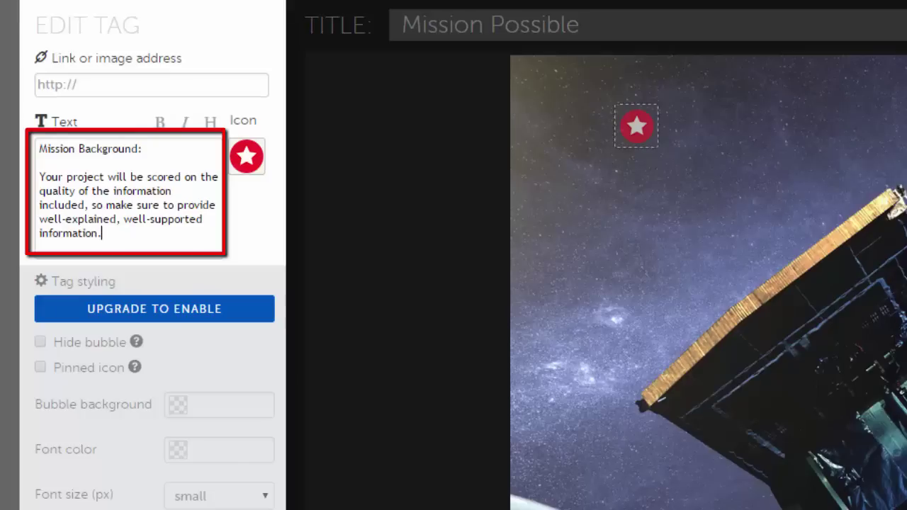
{"action": "left_click", "coordinate": [116, 92]}
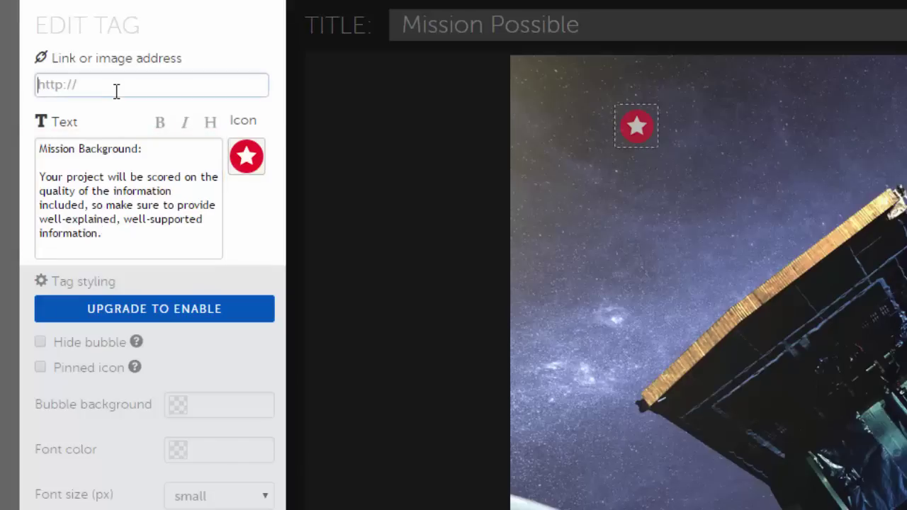
{"action": "right_click", "coordinate": [117, 90]}
{"action": "left_click", "coordinate": [187, 203]}
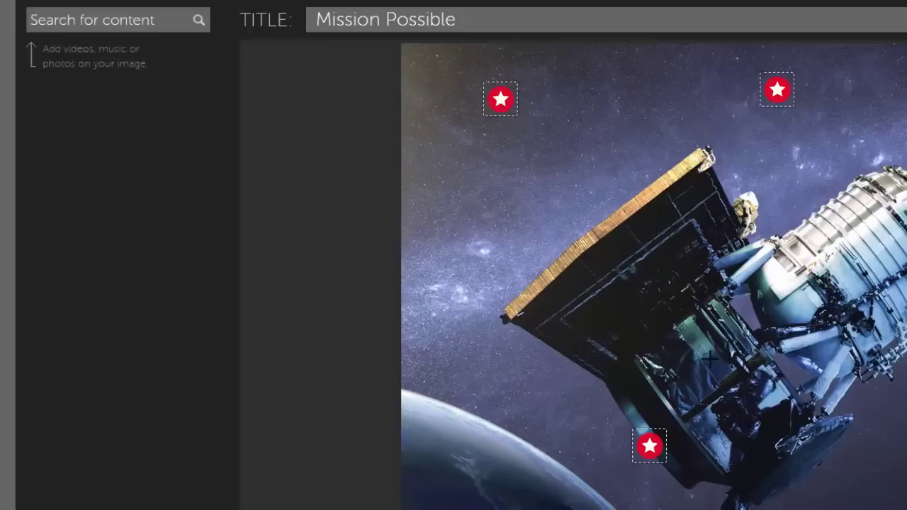
{"action": "left_click", "coordinate": [776, 89]}
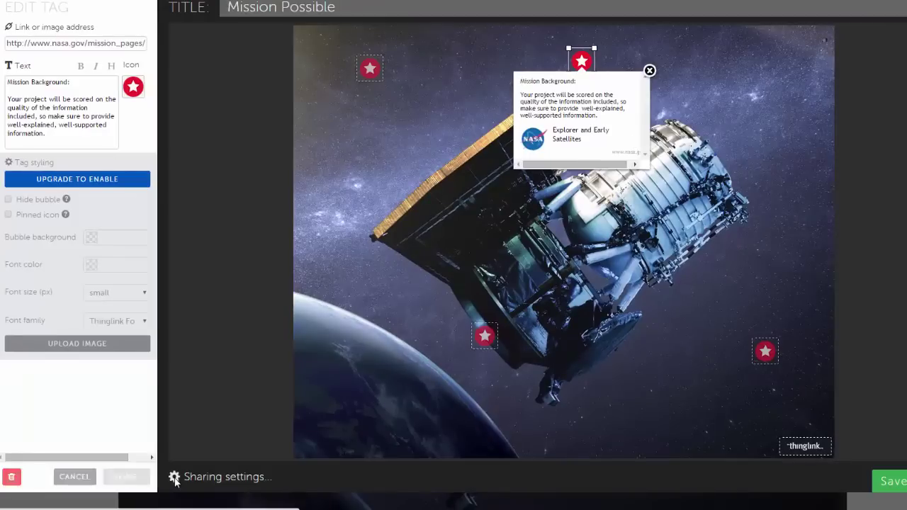
Set the Mission Possible image's visibility to Unlisted in its sharing settings.
{"action": "left_click", "coordinate": [176, 477]}
{"action": "left_click", "coordinate": [175, 478]}
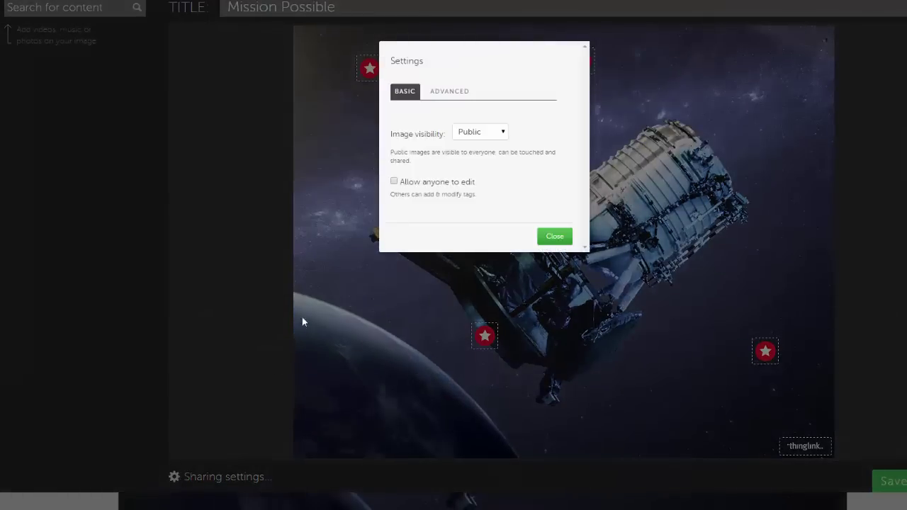
{"action": "left_click", "coordinate": [487, 134]}
{"action": "left_click", "coordinate": [480, 163]}
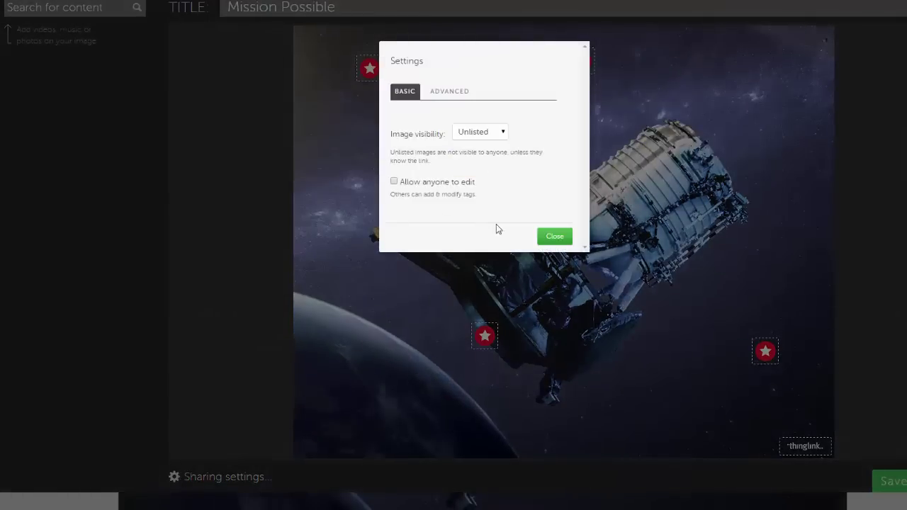
{"action": "left_click", "coordinate": [558, 239]}
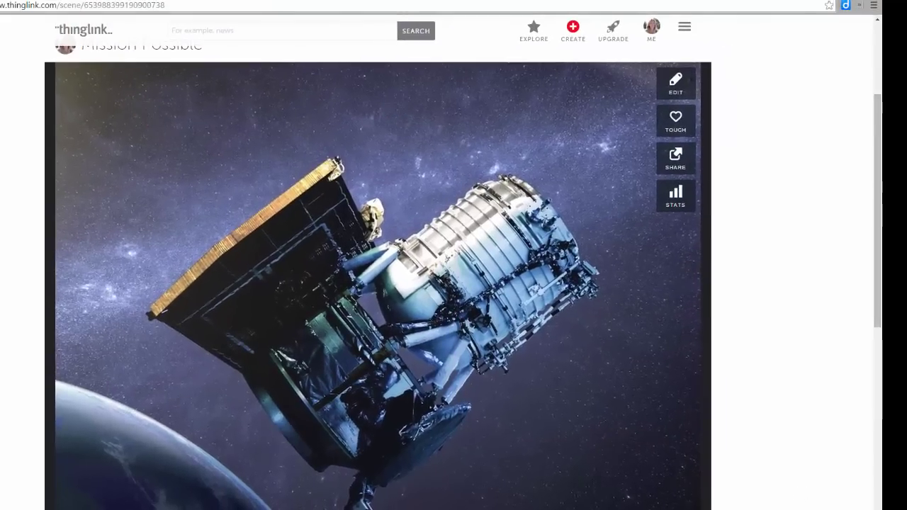
Copy the image's page link from the Share this image panel.
{"action": "left_click", "coordinate": [675, 154]}
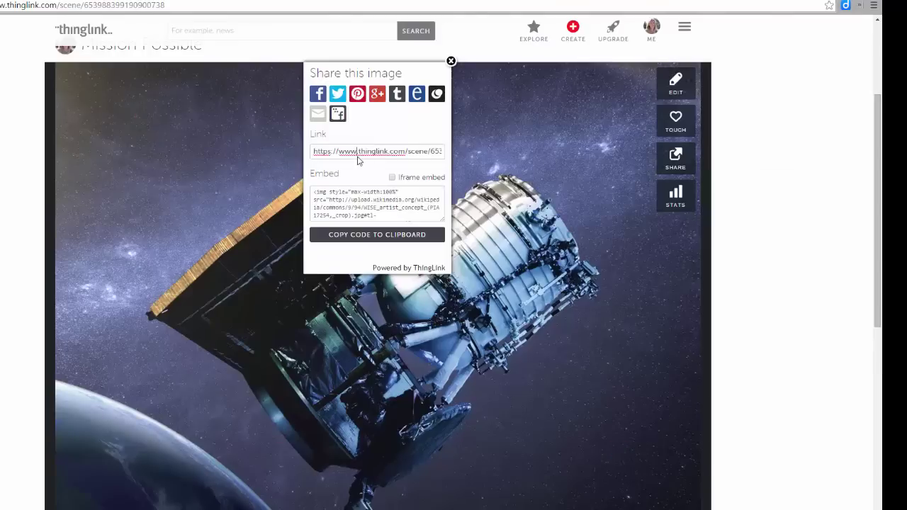
{"action": "left_click", "coordinate": [360, 153]}
{"action": "right_click", "coordinate": [360, 153]}
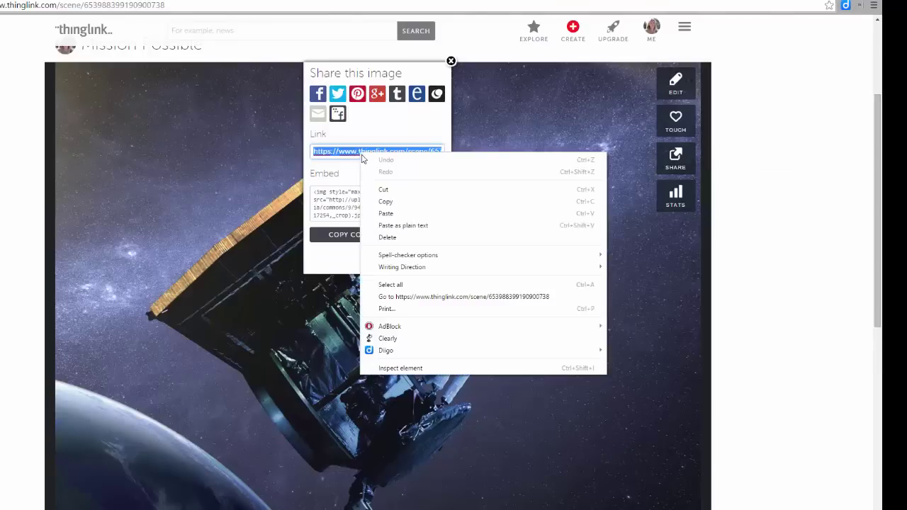
{"action": "left_click", "coordinate": [390, 202]}
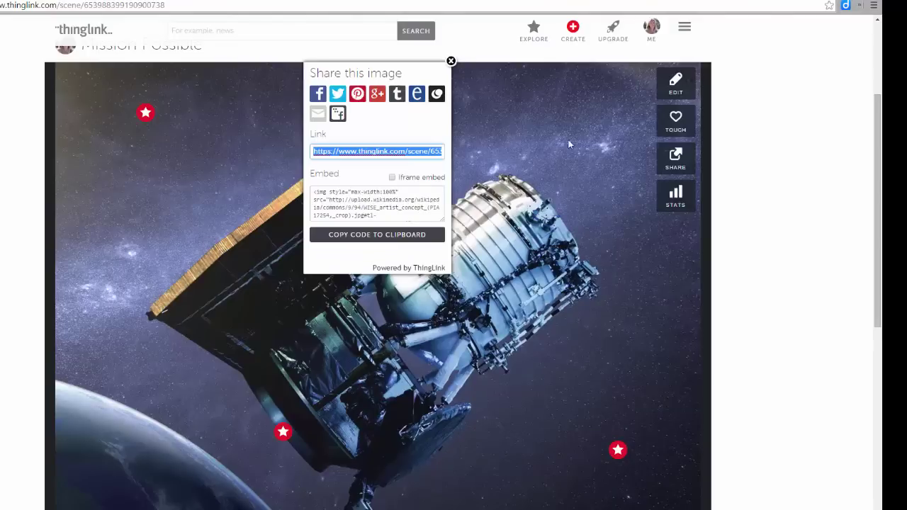
Close the share panel and preview the rocket and moon landing video tag pop-ups.
{"action": "left_click", "coordinate": [450, 63]}
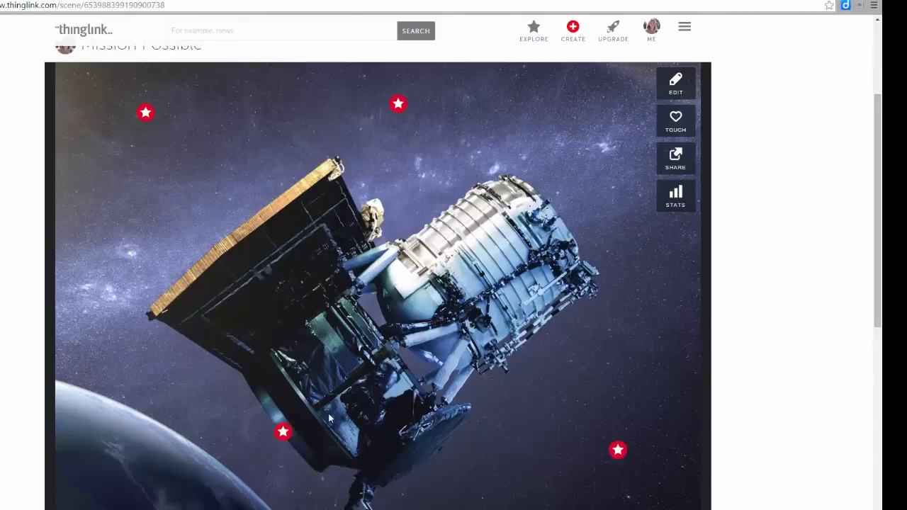
{"action": "mouse_move", "coordinate": [285, 429]}
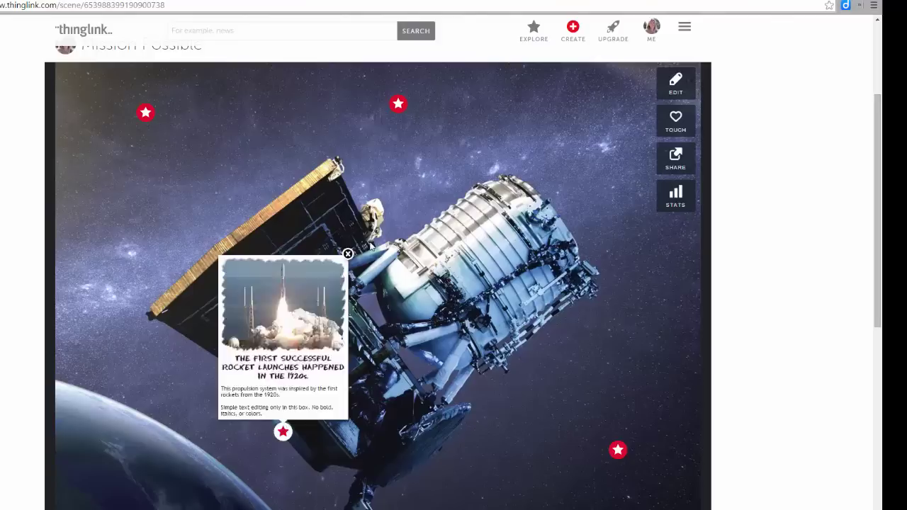
{"action": "mouse_move", "coordinate": [623, 461]}
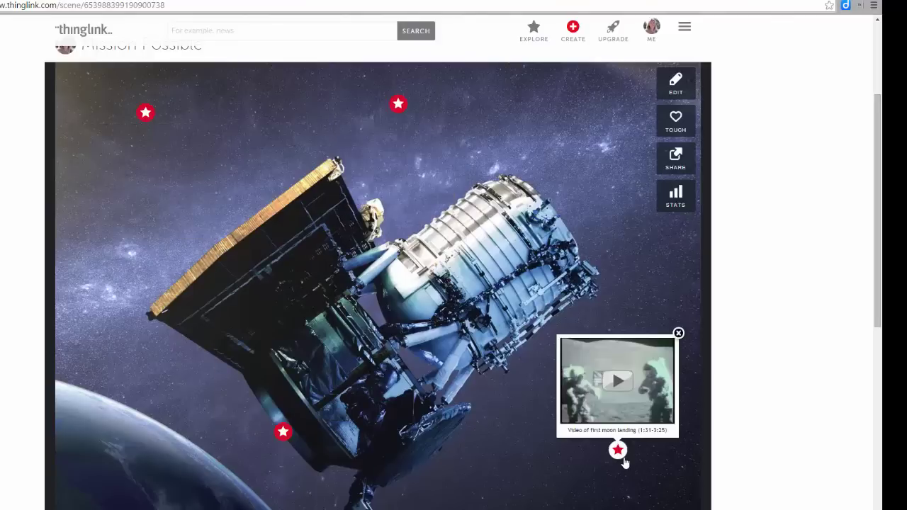